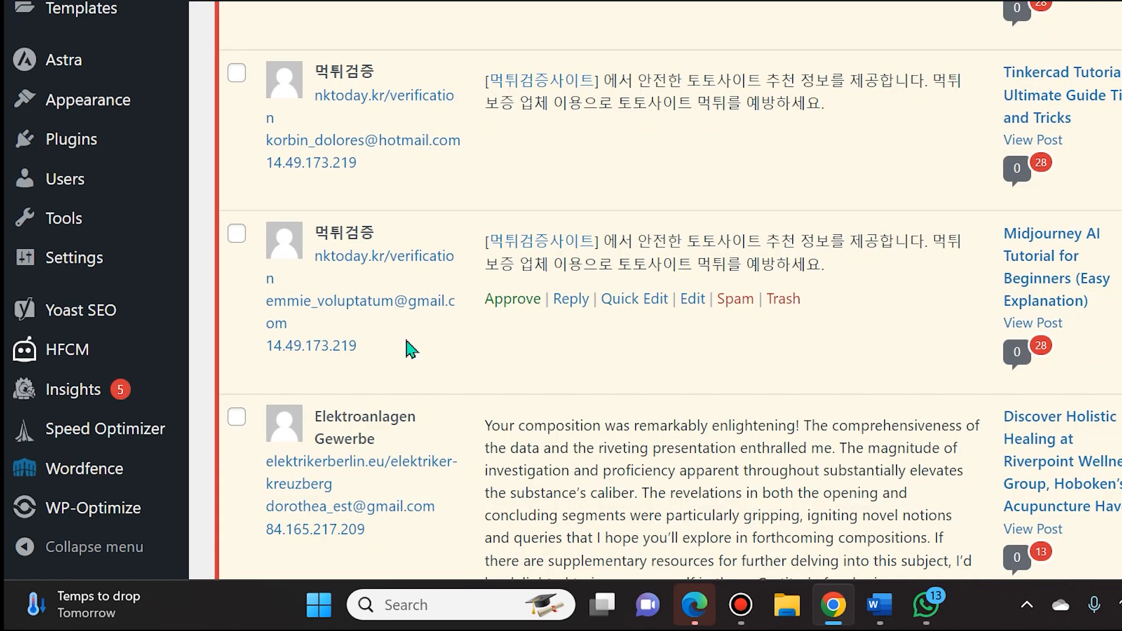
pyautogui.scroll(1, 538, 289)
pyautogui.scroll(-1, 534, 295)
pyautogui.scroll(-2, 533, 295)
pyautogui.scroll(-4, 866, 256)
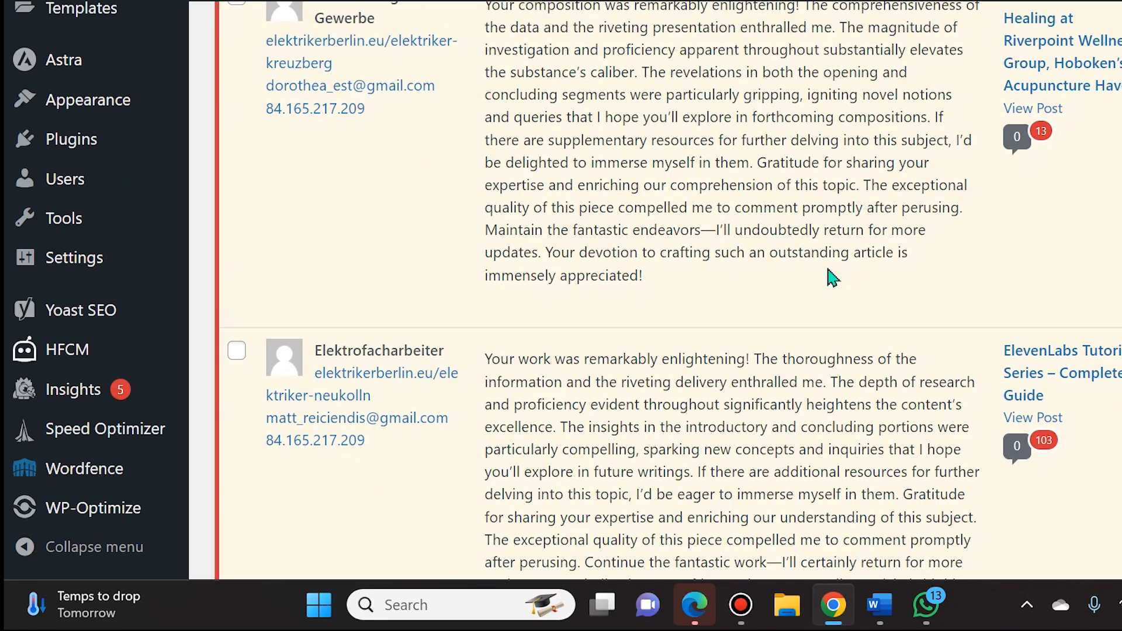
pyautogui.scroll(-3, 660, 378)
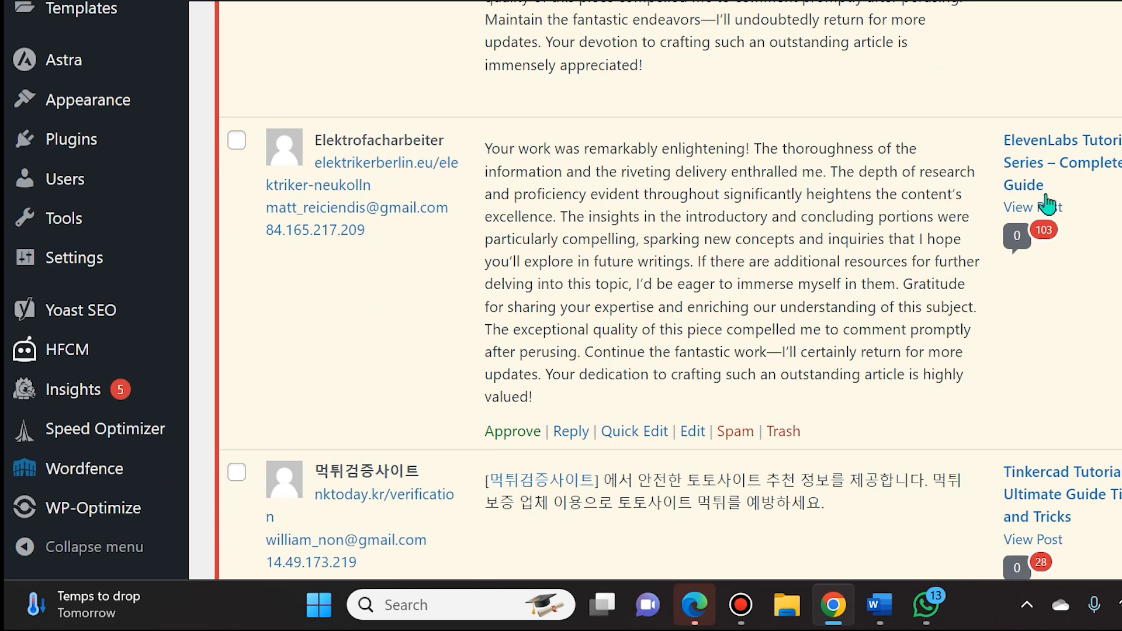
pyautogui.click(1109, 153)
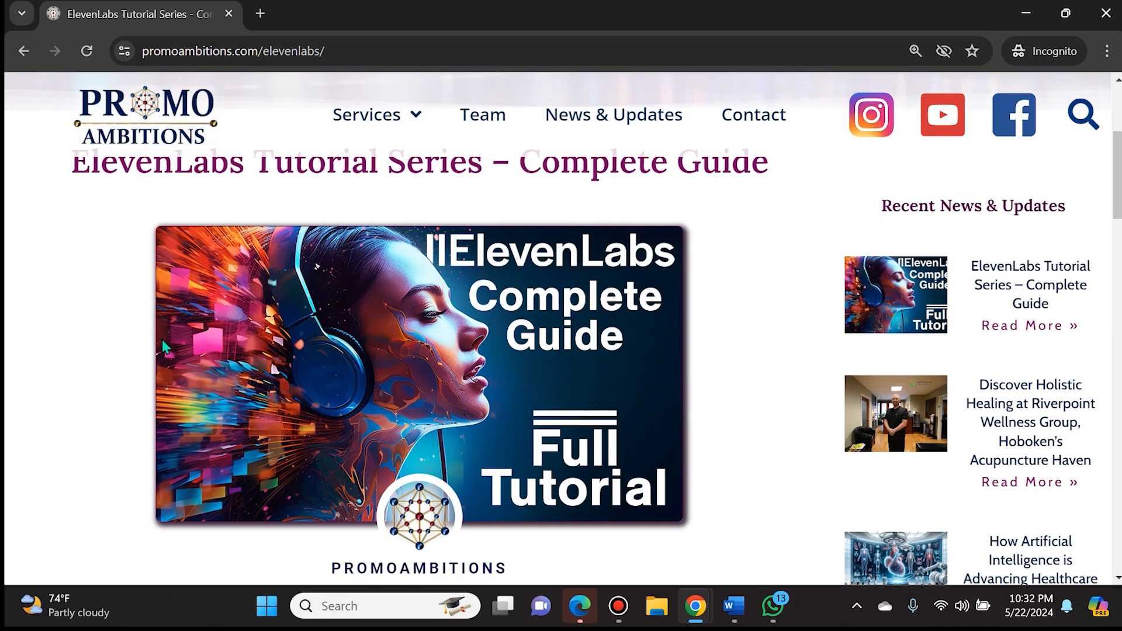
pyautogui.scroll(-5, 400, 313)
pyautogui.scroll(-3, 398, 308)
pyautogui.scroll(-5, 398, 309)
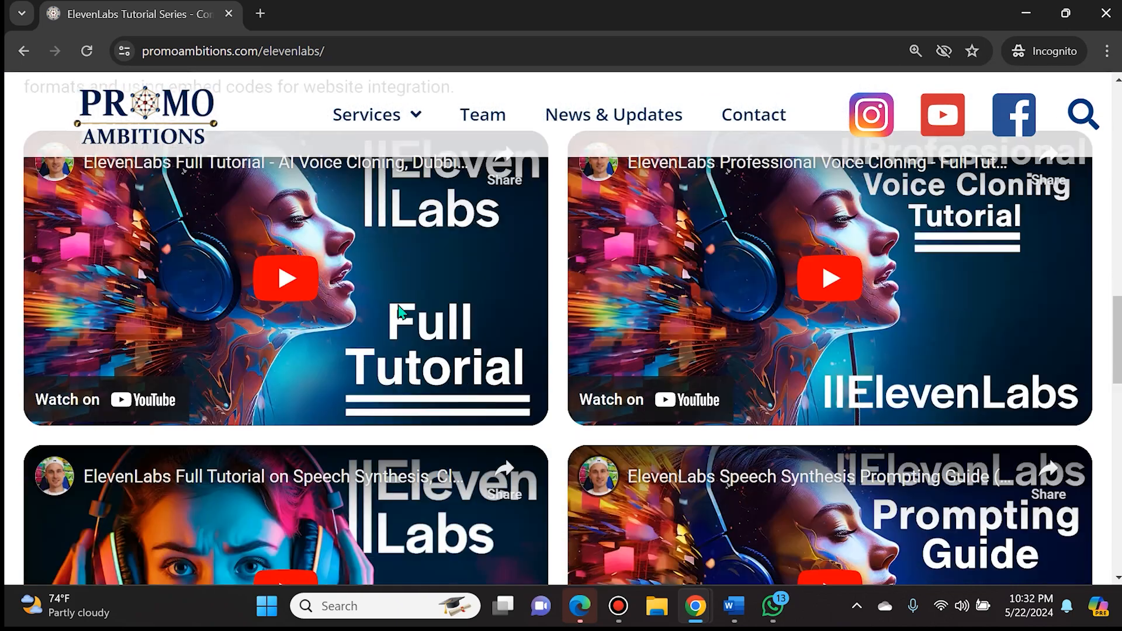
pyautogui.scroll(-2, 399, 308)
pyautogui.scroll(-4, 491, 254)
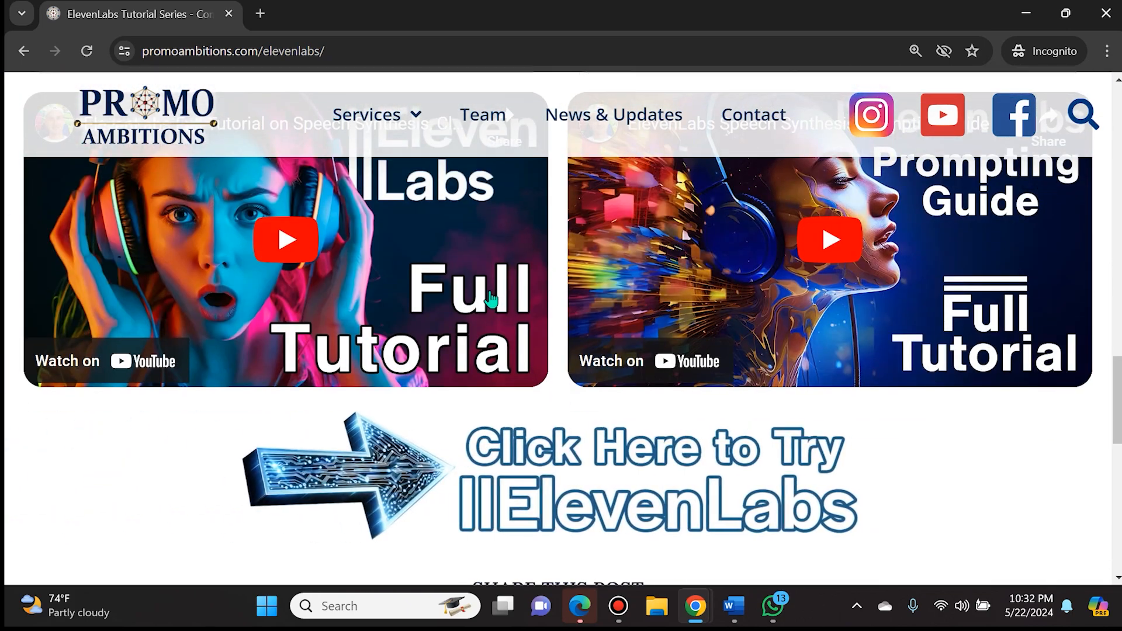
pyautogui.scroll(-4, 515, 247)
pyautogui.scroll(-4, 516, 246)
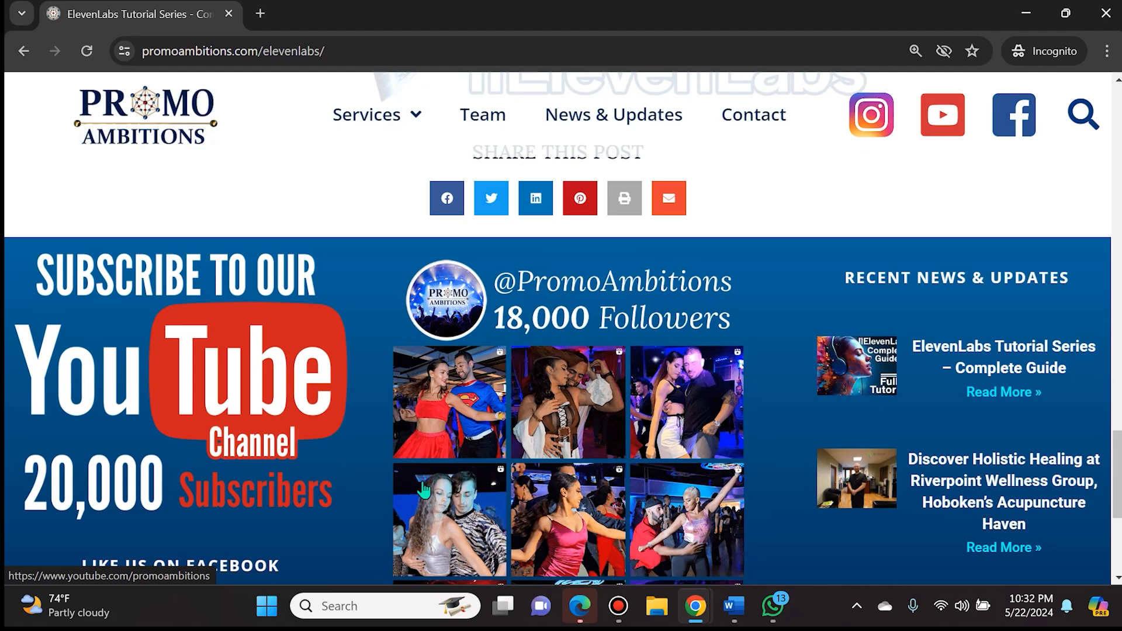
pyautogui.scroll(-1, 649, 431)
pyautogui.scroll(5, 650, 431)
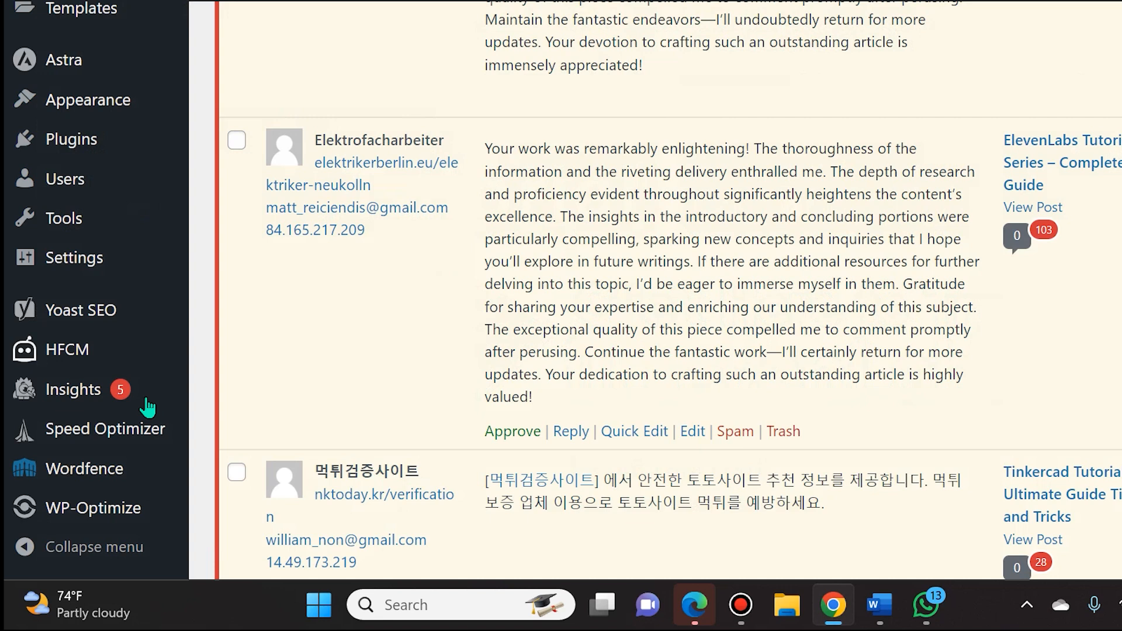
pyautogui.scroll(-1, 613, 306)
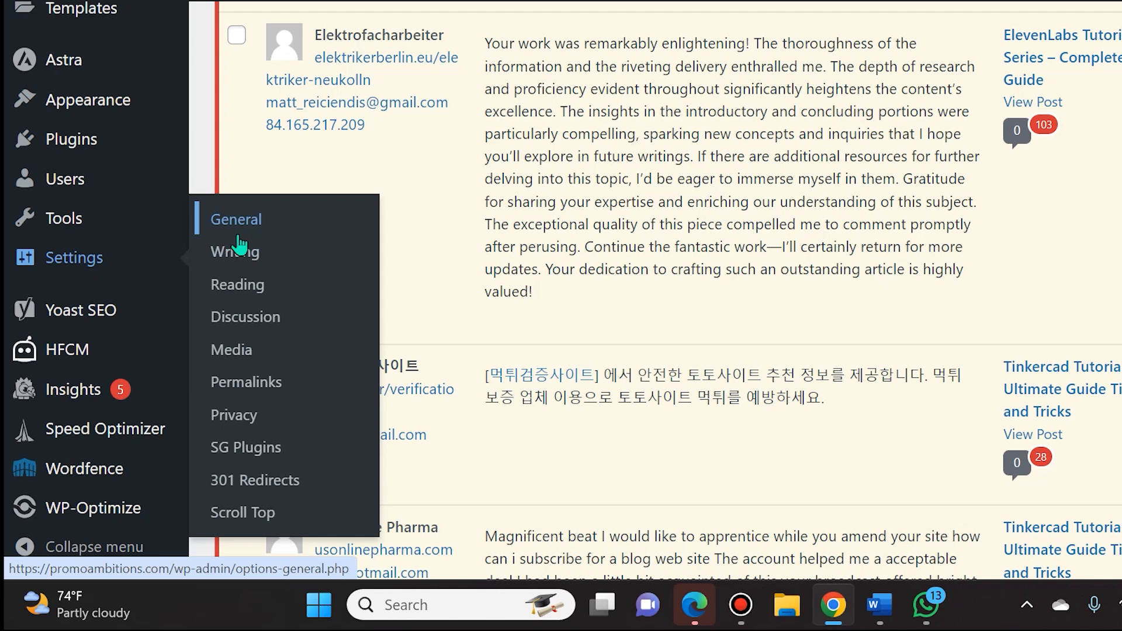
# Show the Discussion settings page governing comments on new posts.
pyautogui.click(246, 318)
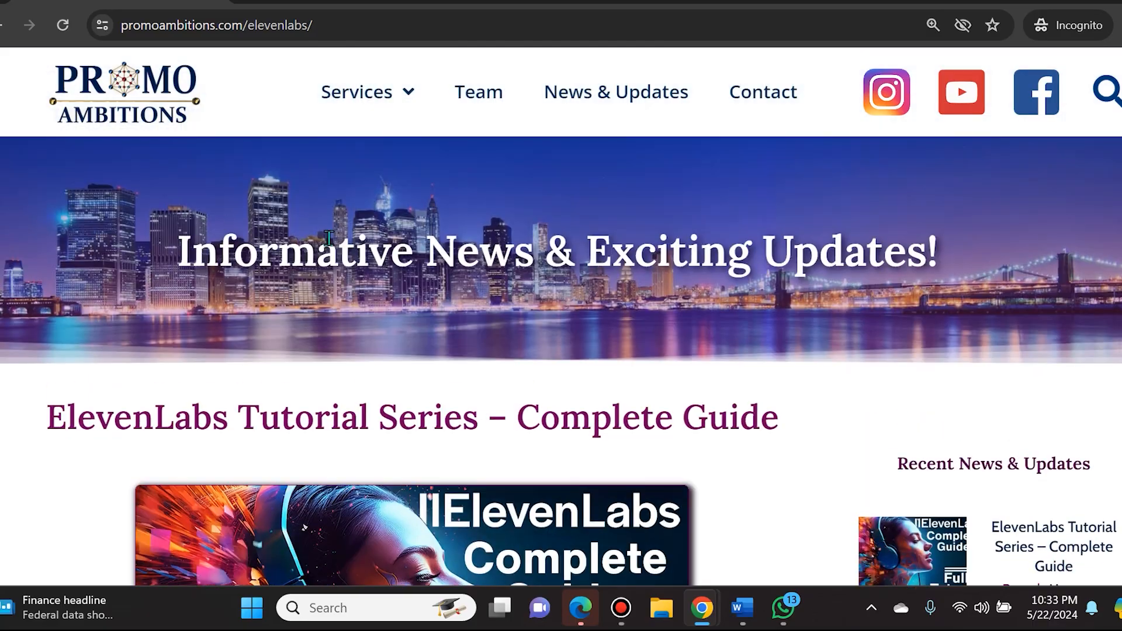
pyautogui.scroll(-5, 336, 260)
pyautogui.scroll(-3, 336, 260)
pyautogui.scroll(2, 381, 273)
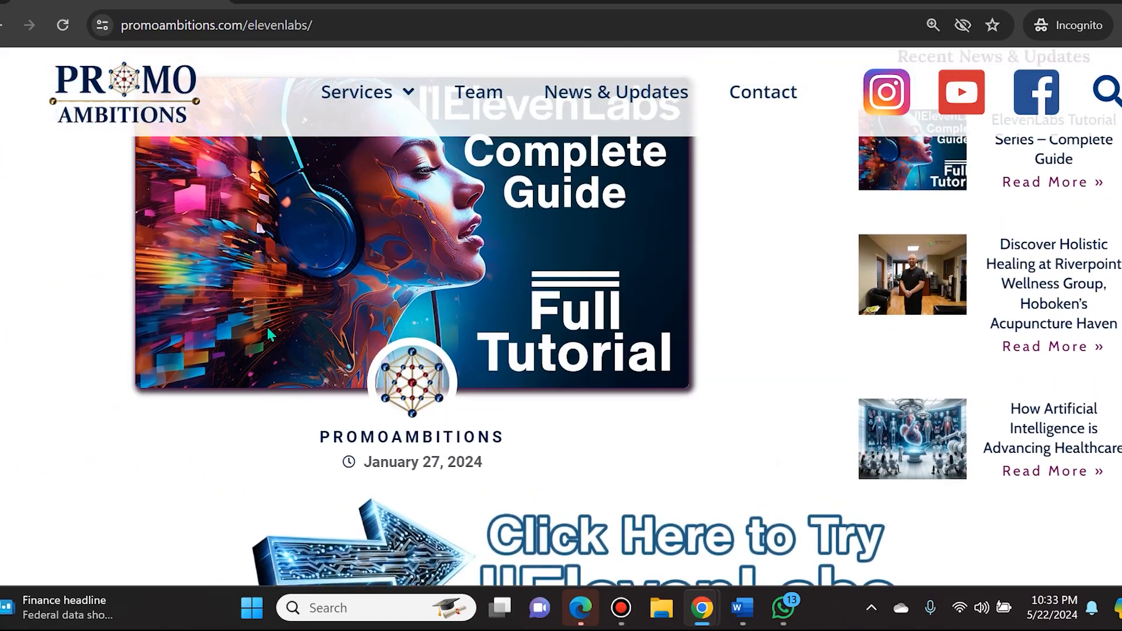
pyautogui.scroll(1, 381, 273)
pyautogui.scroll(2, 562, 272)
pyautogui.scroll(-2, 485, 281)
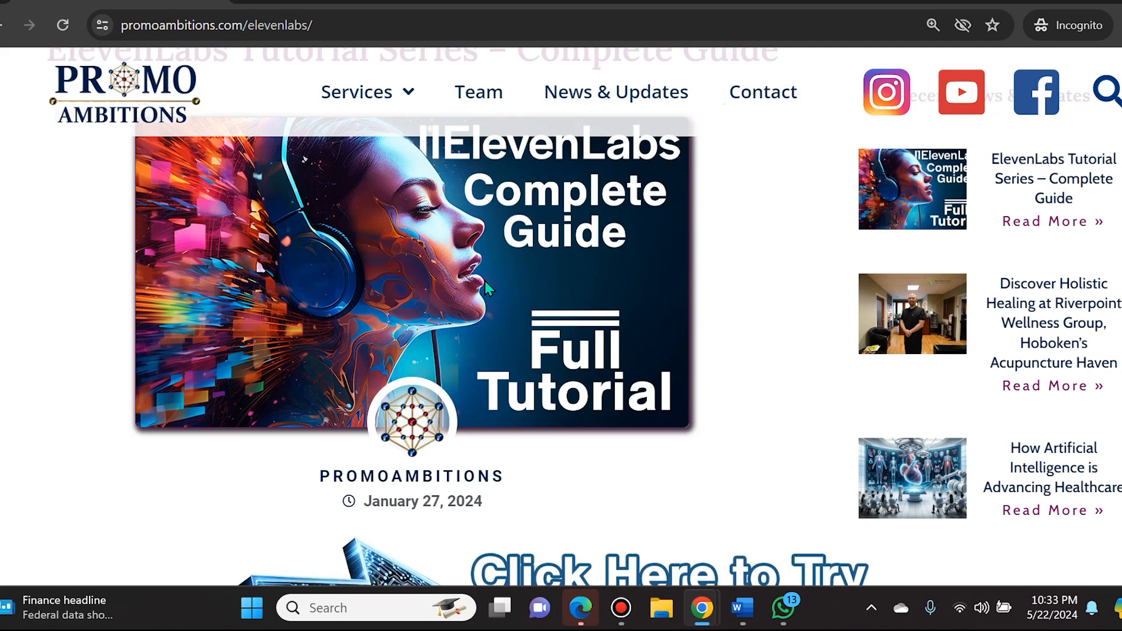
pyautogui.scroll(-4, 401, 349)
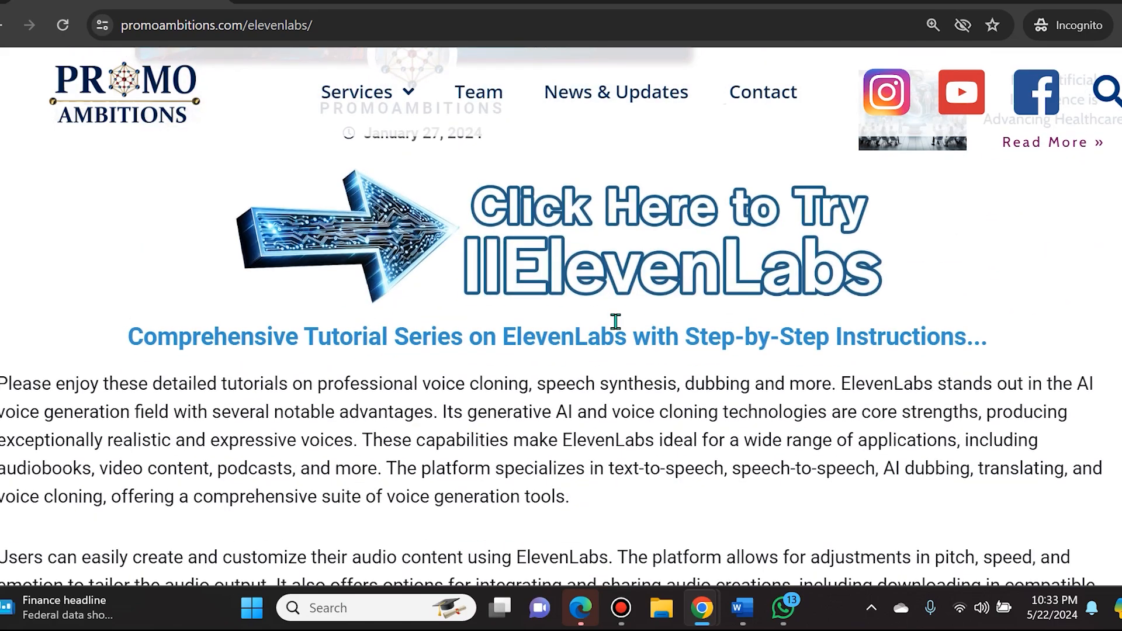
pyautogui.scroll(-4, 616, 322)
pyautogui.scroll(-4, 653, 399)
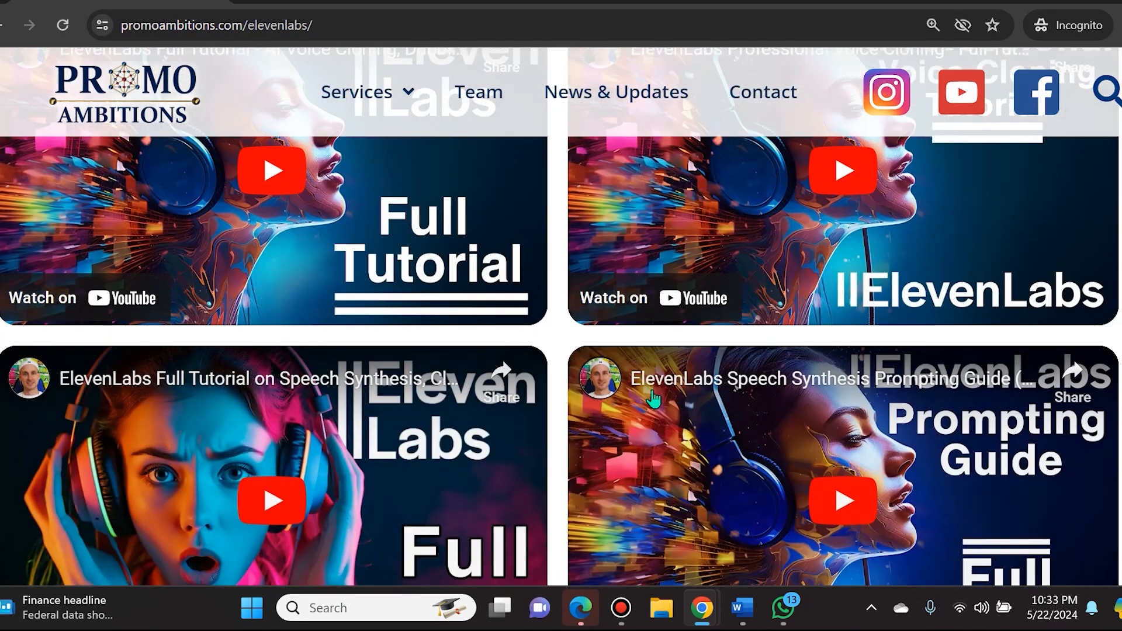
pyautogui.scroll(-3, 653, 398)
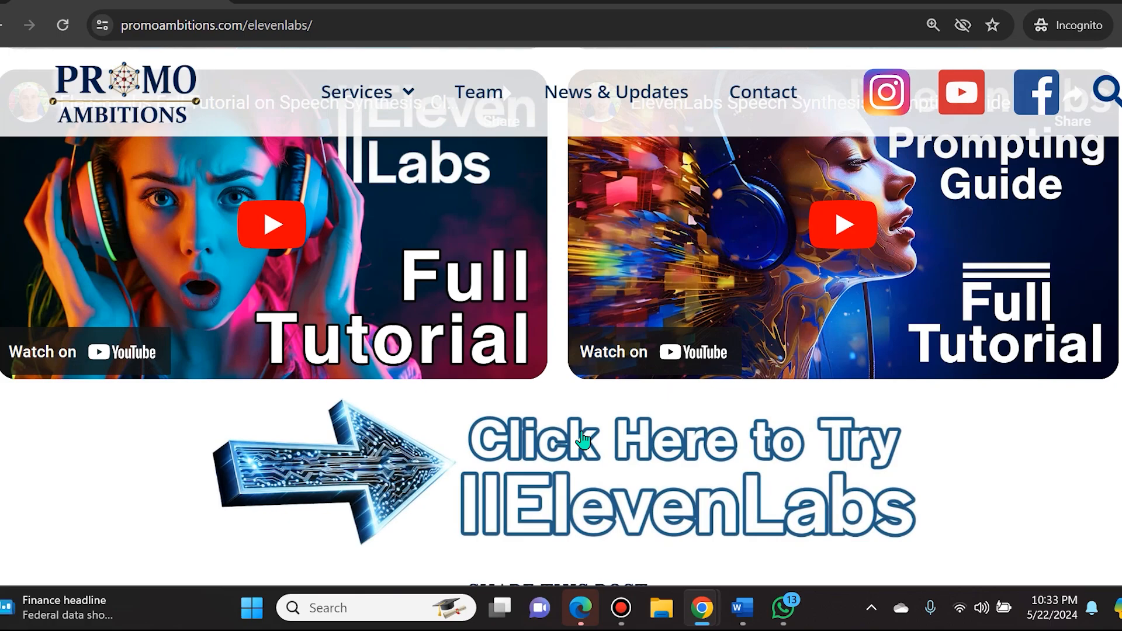
pyautogui.scroll(5, 583, 438)
pyautogui.scroll(5, 583, 438)
pyautogui.scroll(5, 582, 439)
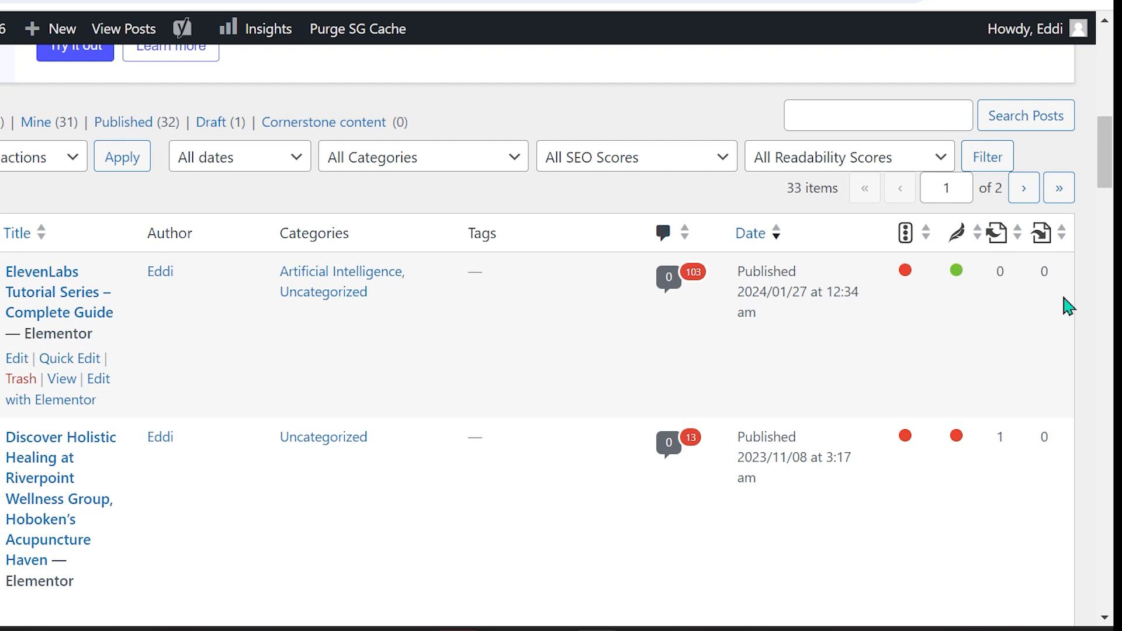
# Edit the ElevenLabs post, disable Allow comments and Allow pingbacks & trackbacks, and update it.
pyautogui.click(19, 362)
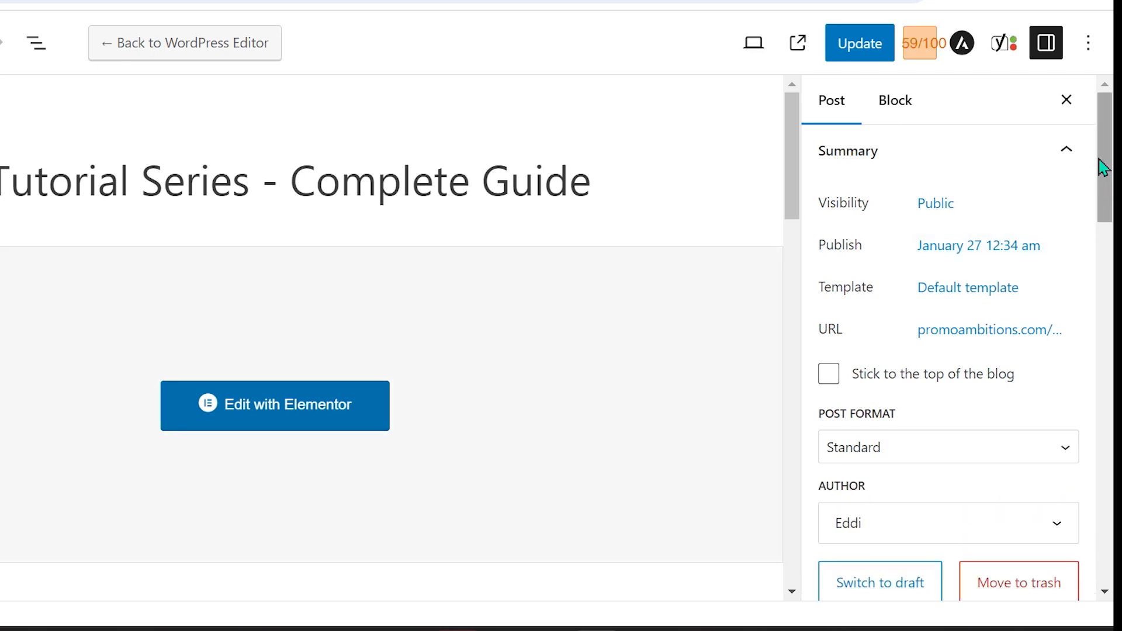
pyautogui.moveTo(1102, 167); pyautogui.dragTo(1106, 526)
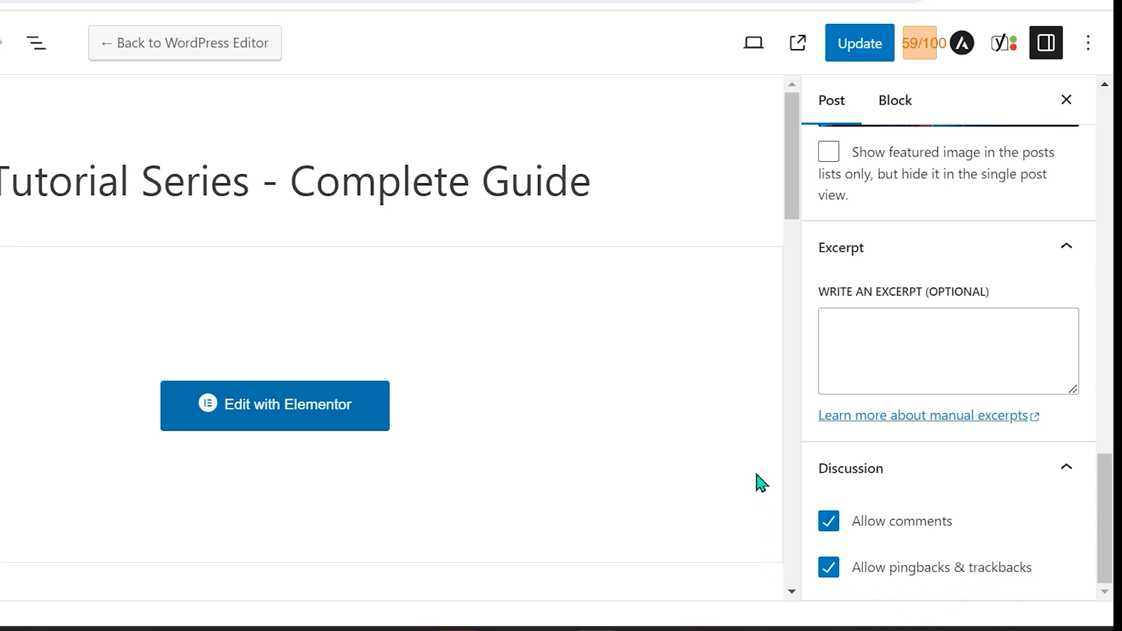
pyautogui.click(828, 521)
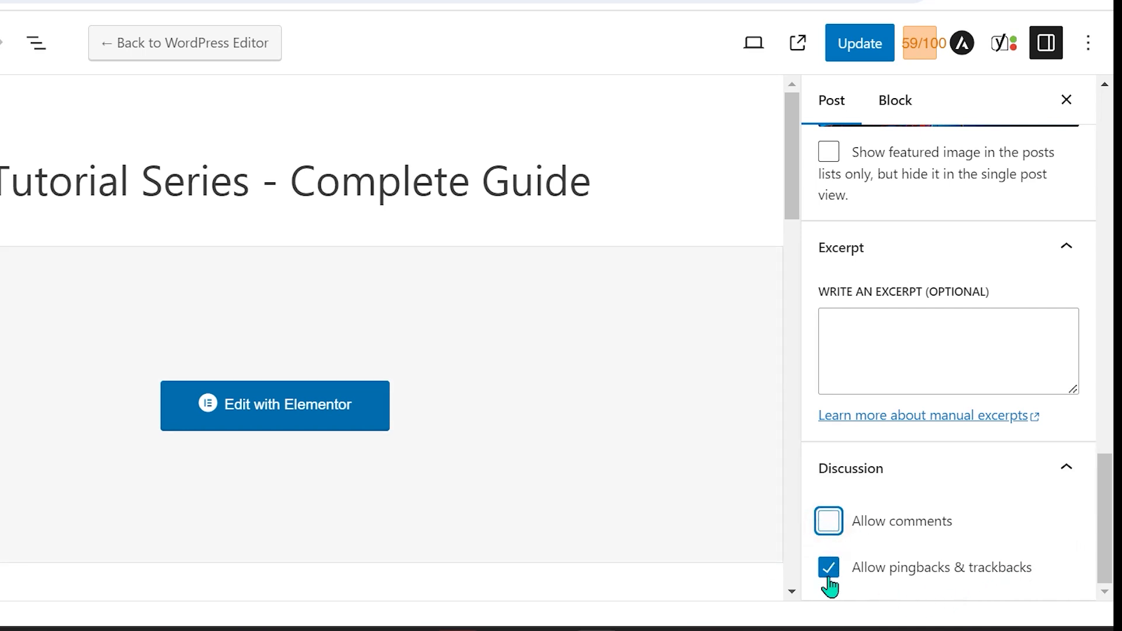
pyautogui.click(828, 570)
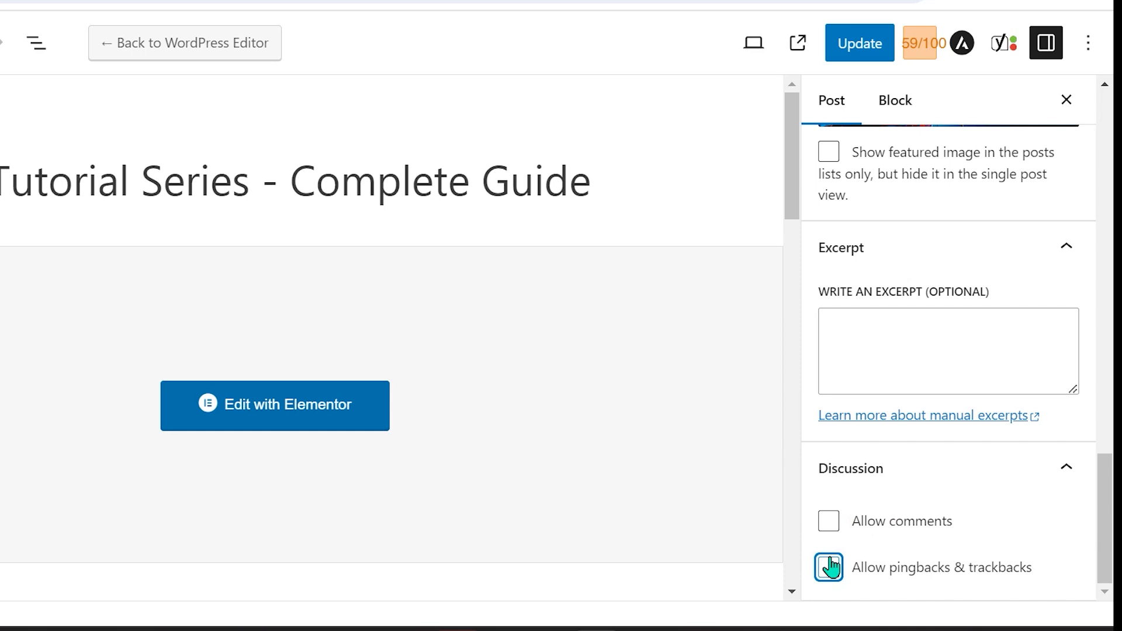
pyautogui.click(852, 53)
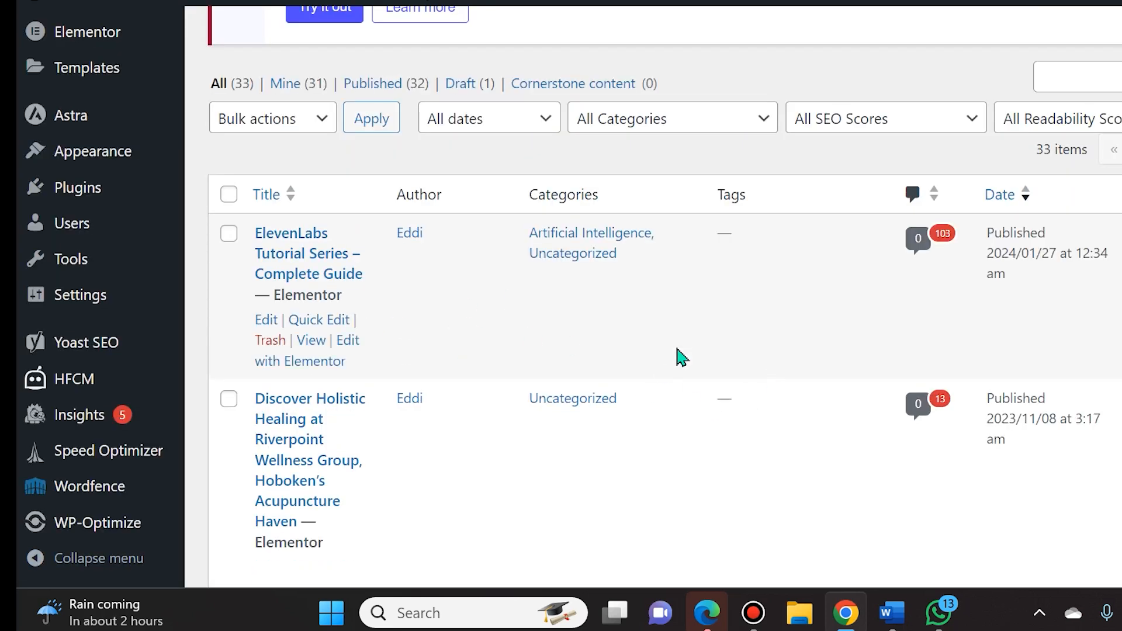
pyautogui.scroll(-3, 709, 306)
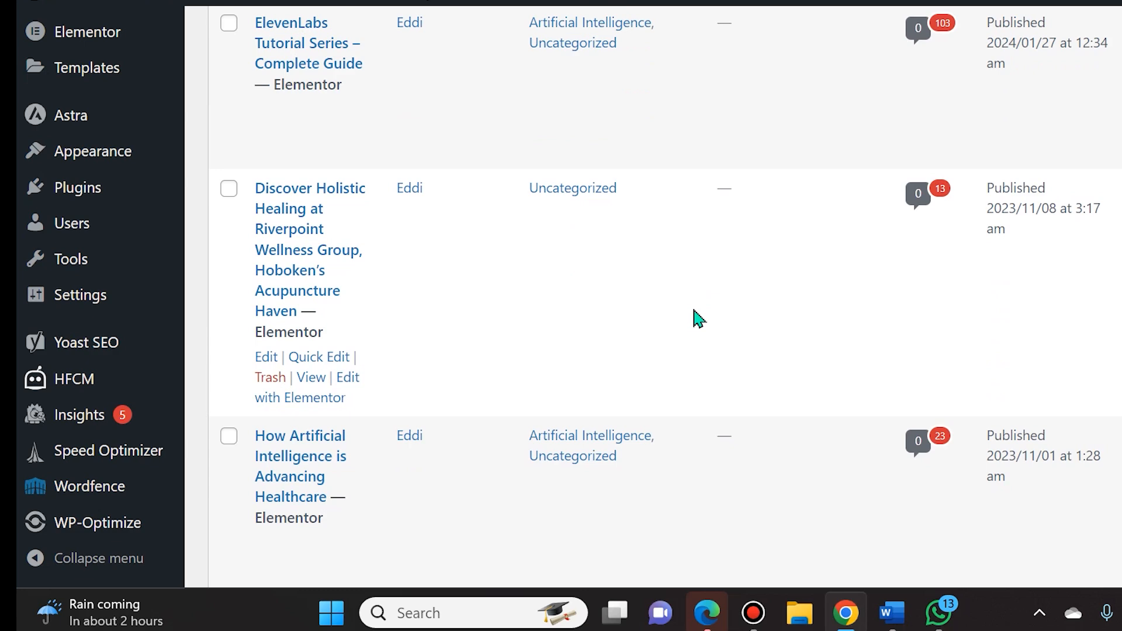
pyautogui.scroll(1, 629, 341)
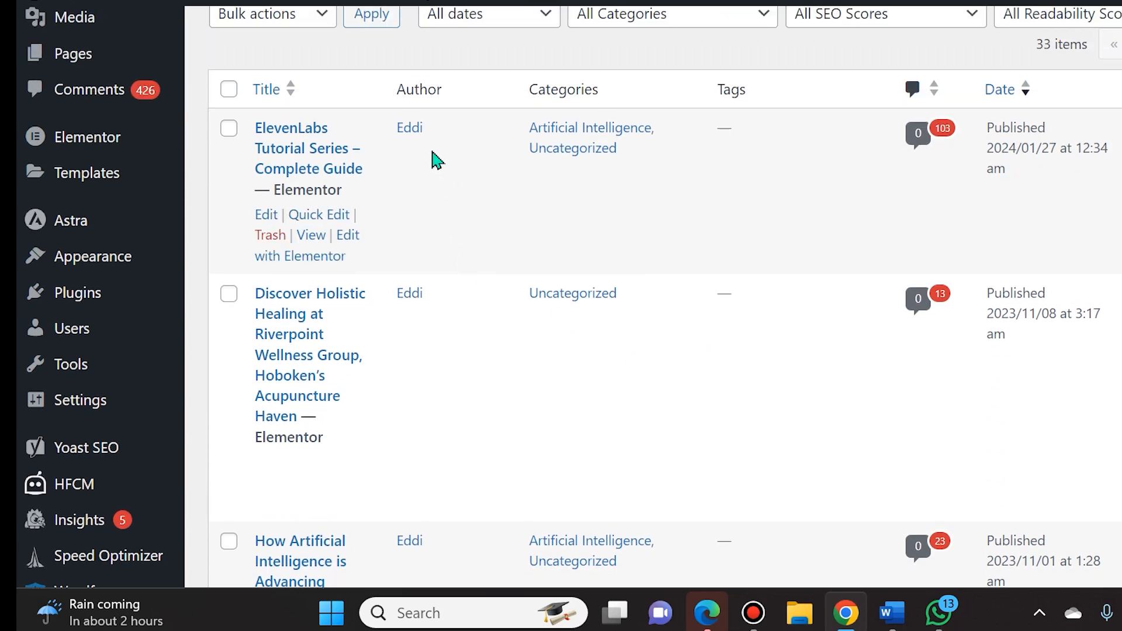
pyautogui.scroll(3, 677, 253)
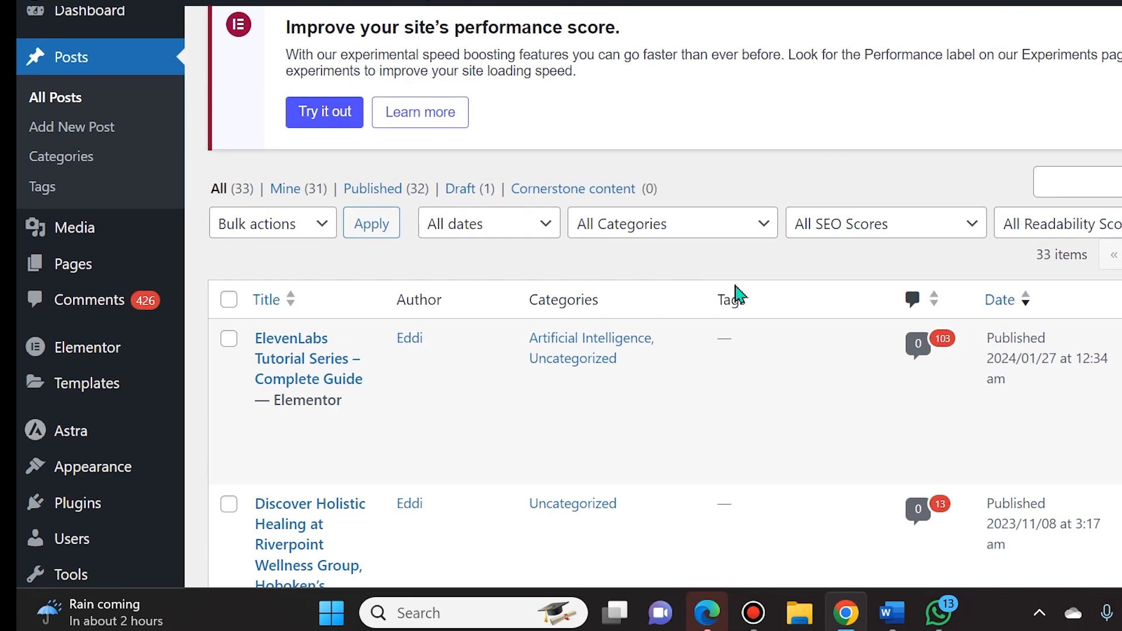
pyautogui.scroll(-1, 464, 363)
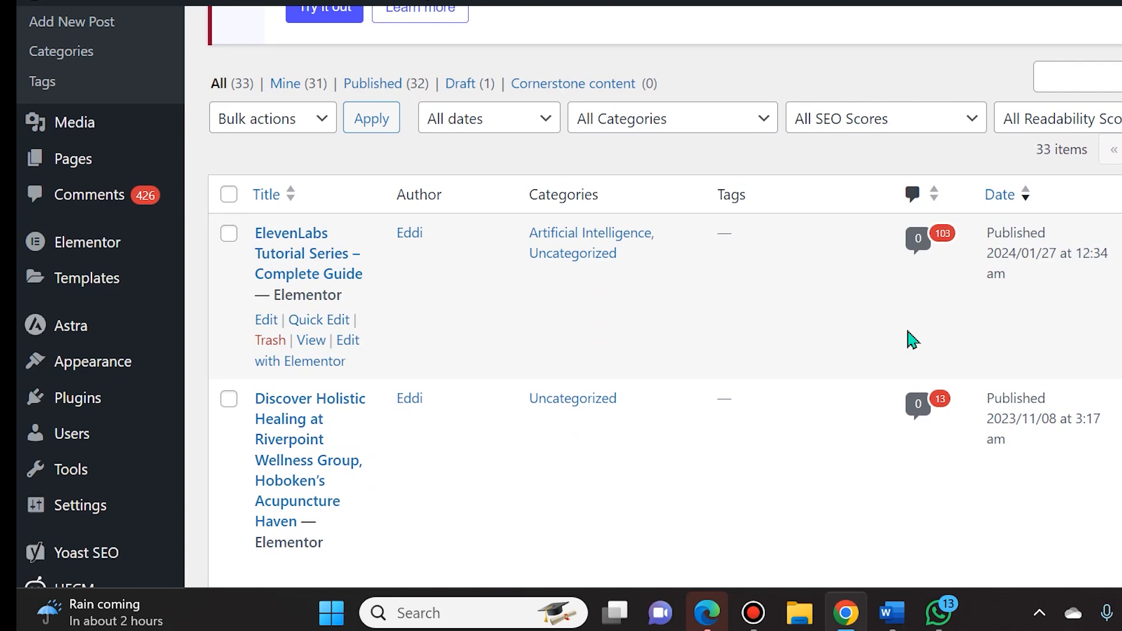
# List the ElevenLabs post's comments and bulk-move the first page of 20 spam comments to Trash.
pyautogui.click(943, 237)
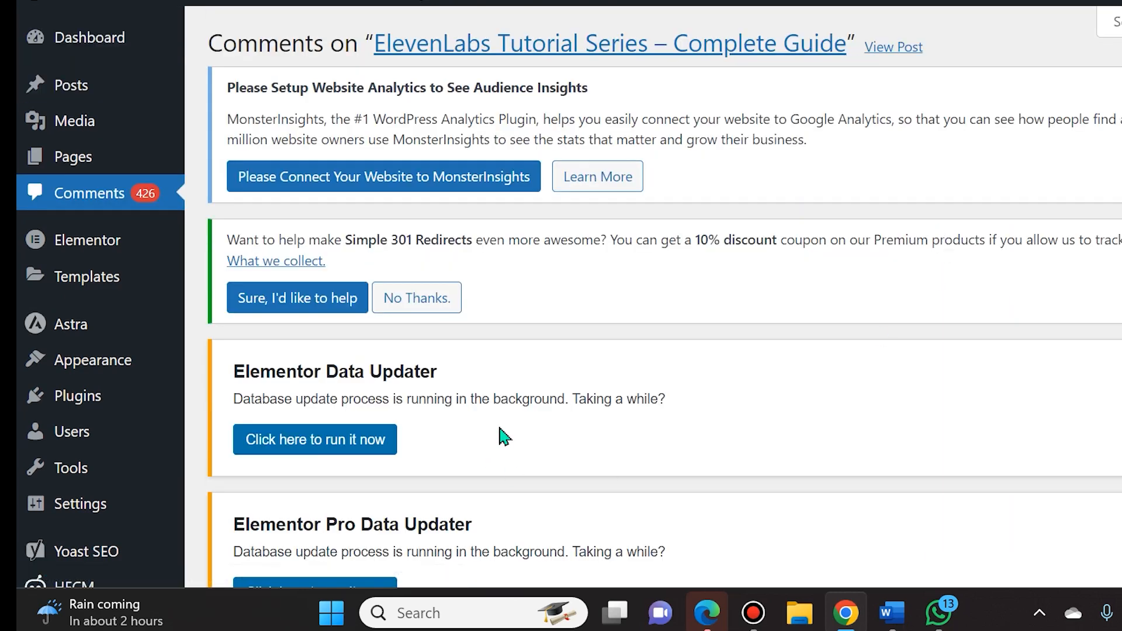
pyautogui.scroll(-5, 500, 436)
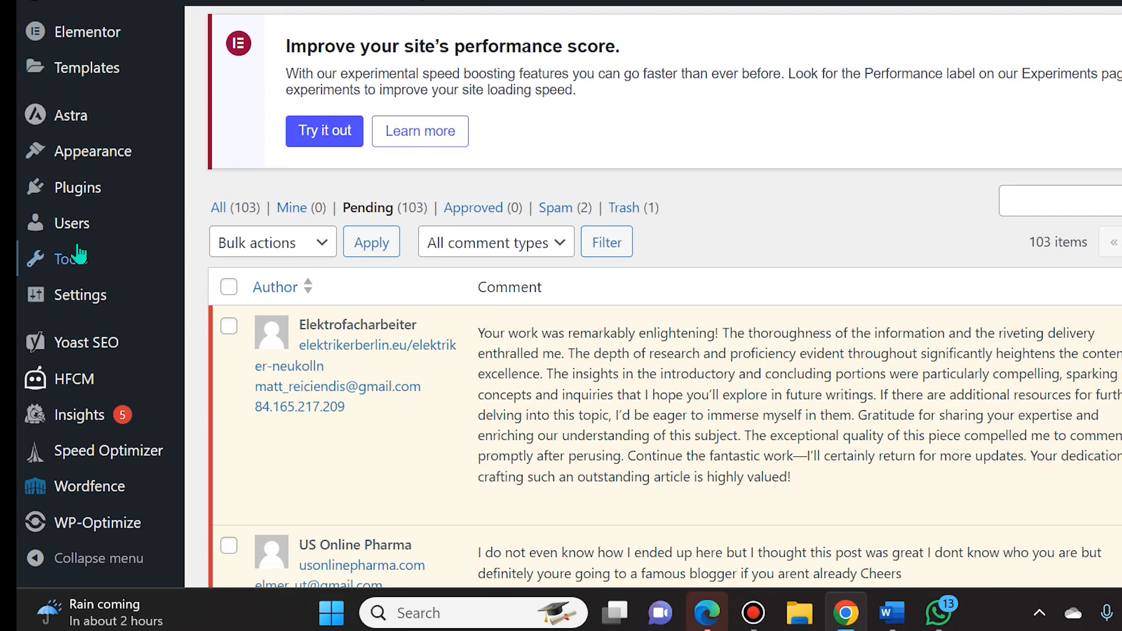
pyautogui.scroll(8, 52, 88)
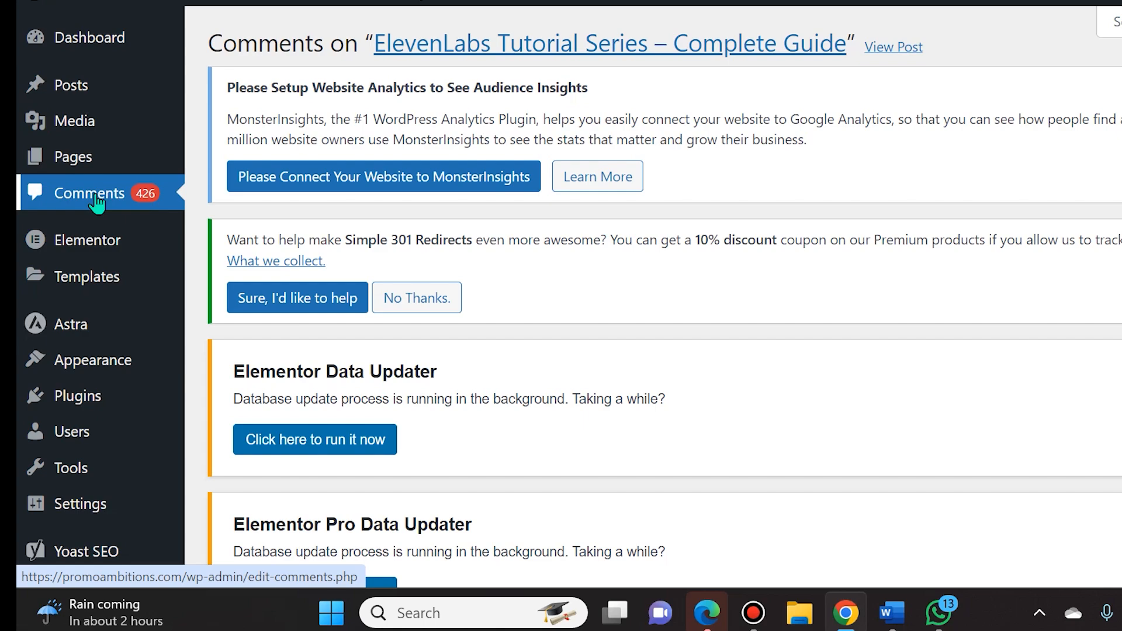
pyautogui.scroll(-5, 457, 307)
pyautogui.scroll(-1, 527, 333)
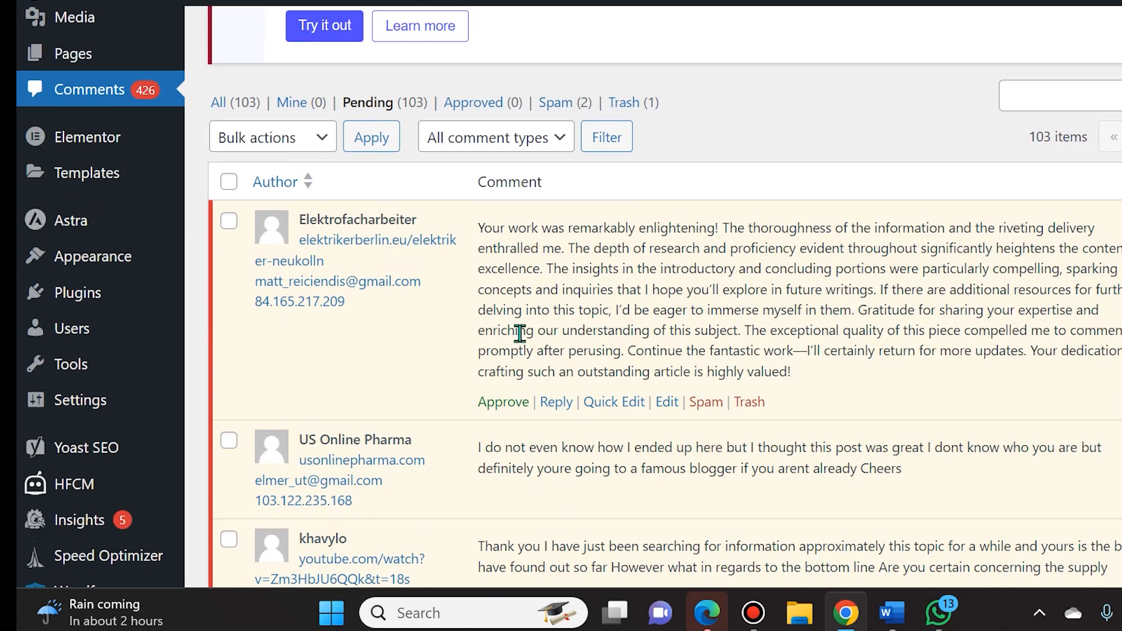
pyautogui.click(229, 181)
pyautogui.scroll(-5, 254, 333)
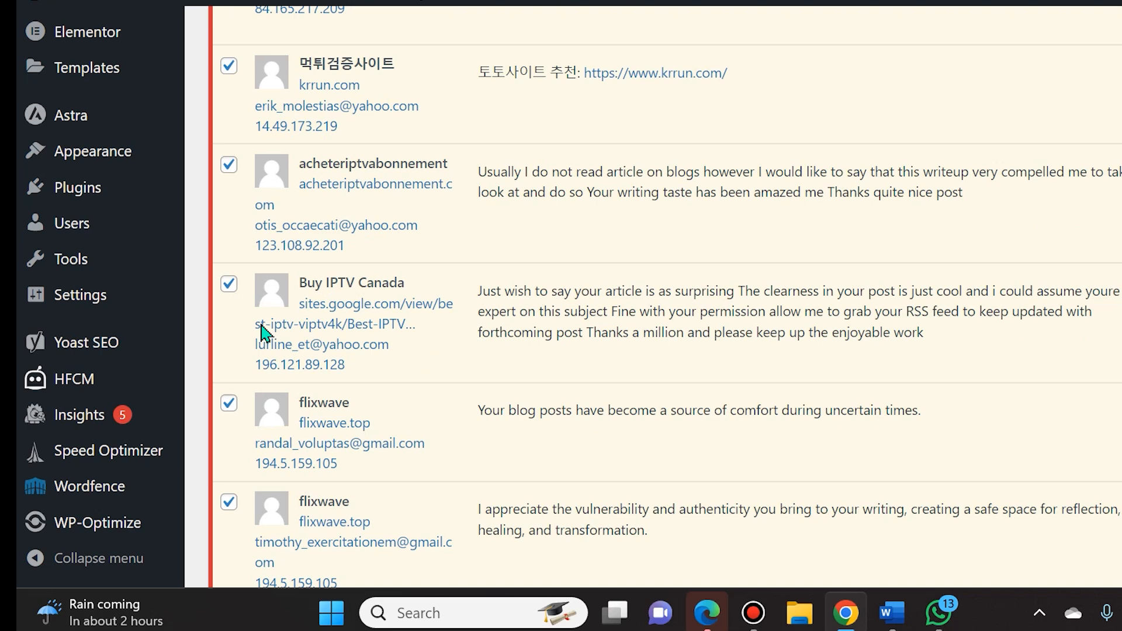
pyautogui.scroll(-5, 254, 333)
pyautogui.scroll(-4, 263, 333)
pyautogui.scroll(10, 265, 336)
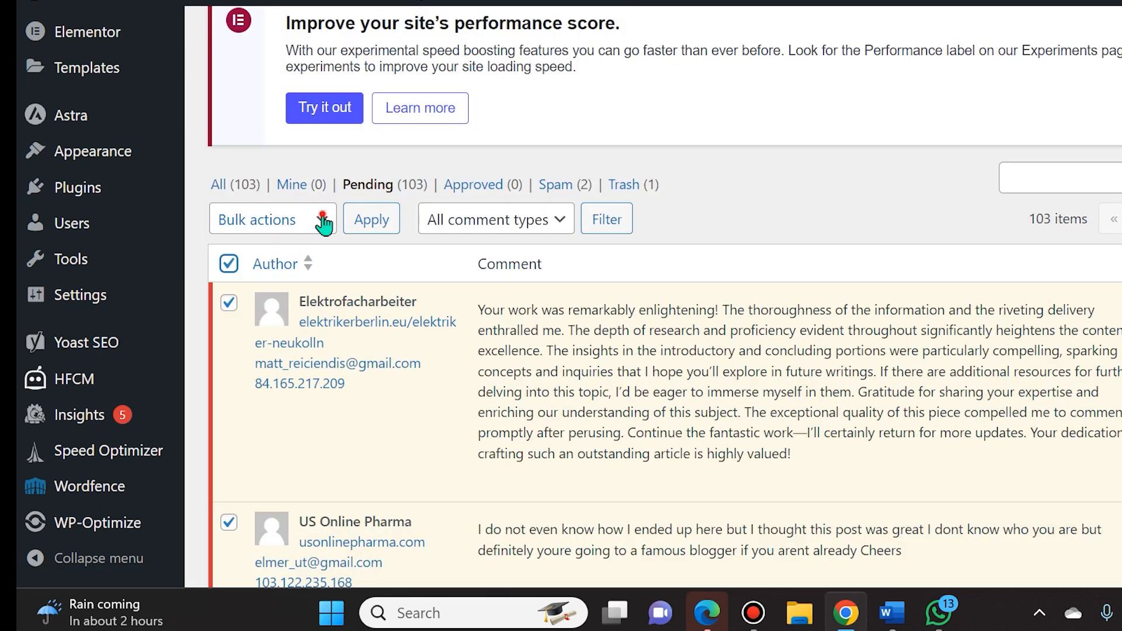
pyautogui.click(320, 219)
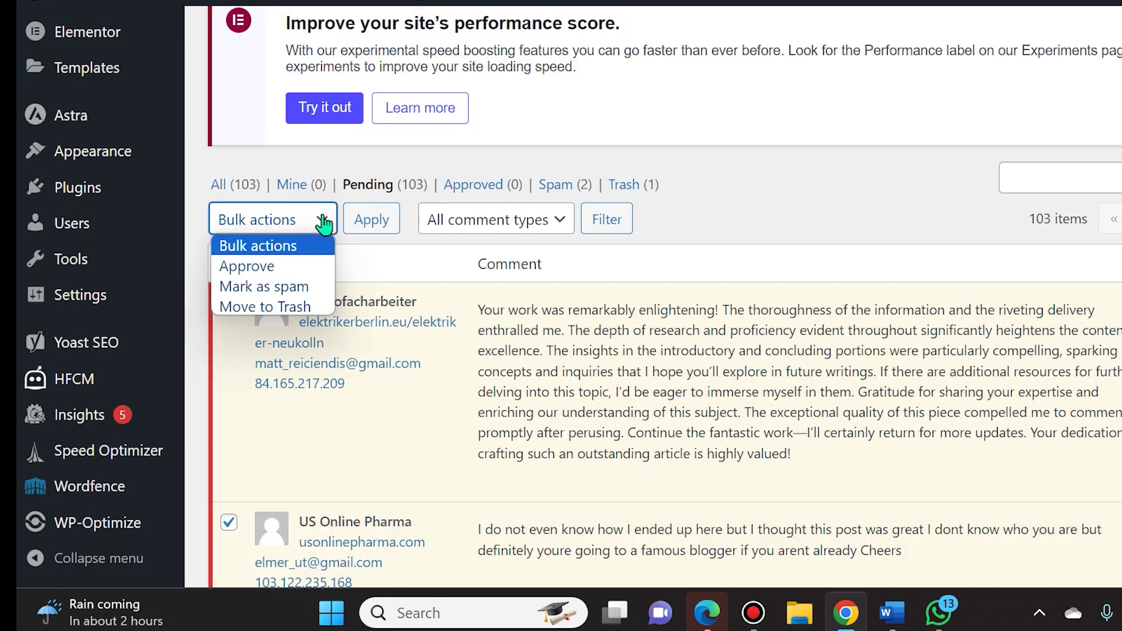
pyautogui.click(303, 309)
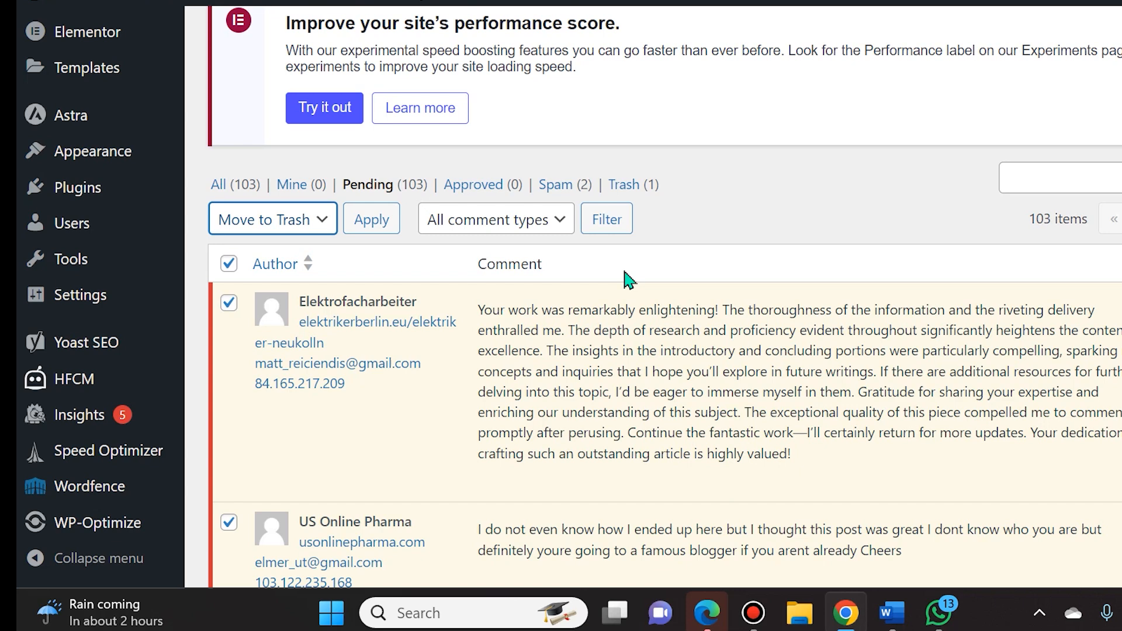
pyautogui.click(370, 219)
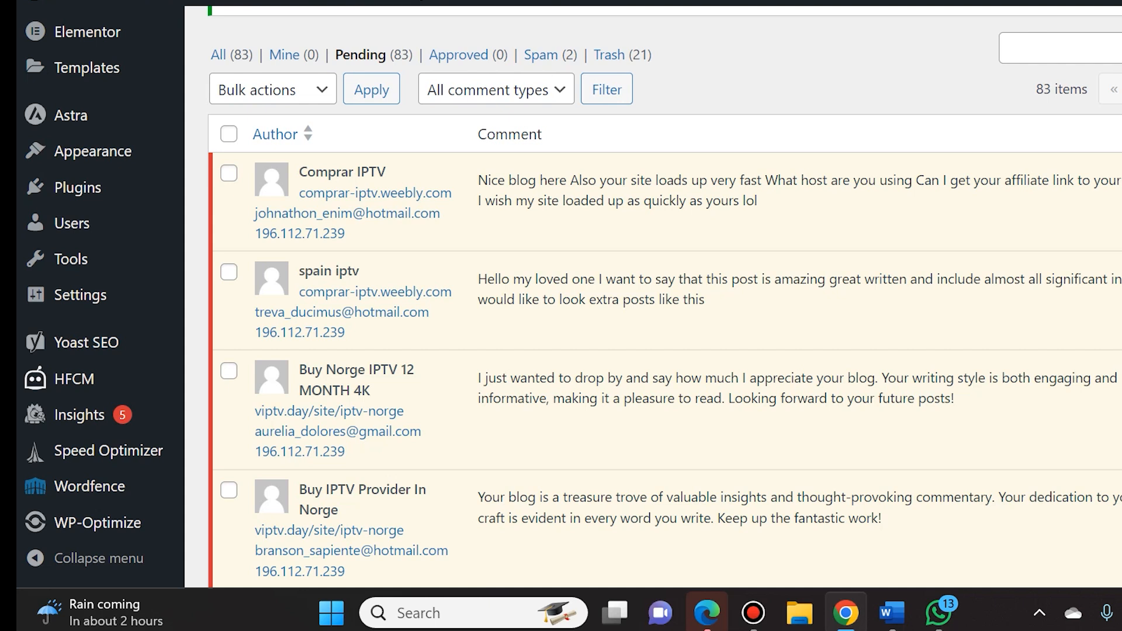
# Bulk-move all remaining pending comments on the post to Trash, leaving none pending.
pyautogui.click(228, 135)
pyautogui.click(317, 102)
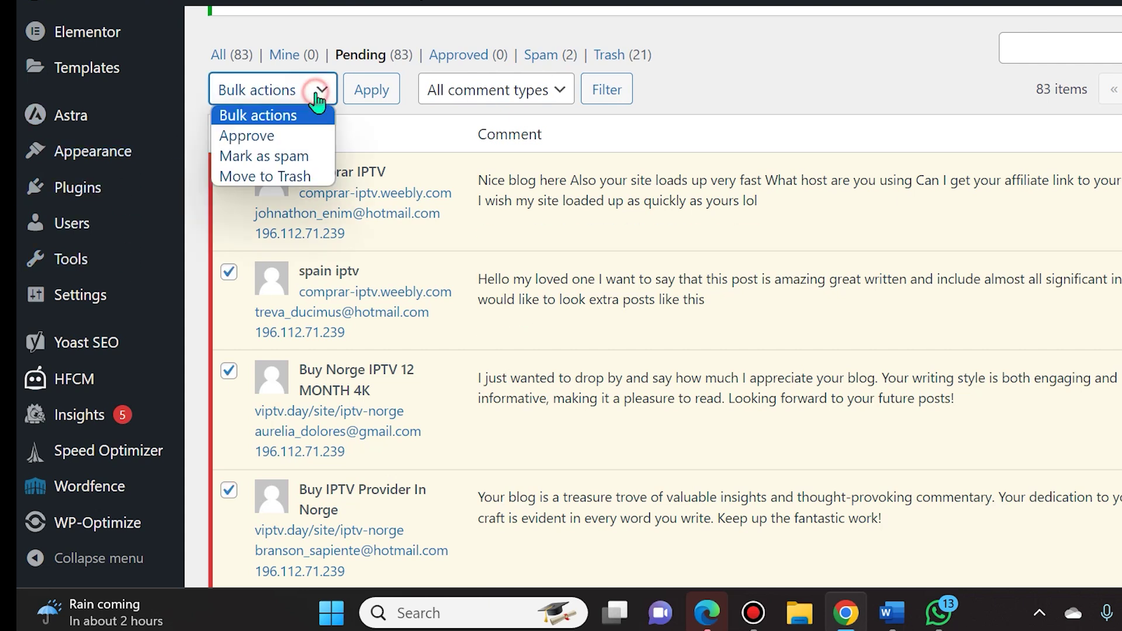
pyautogui.click(281, 176)
pyautogui.click(389, 92)
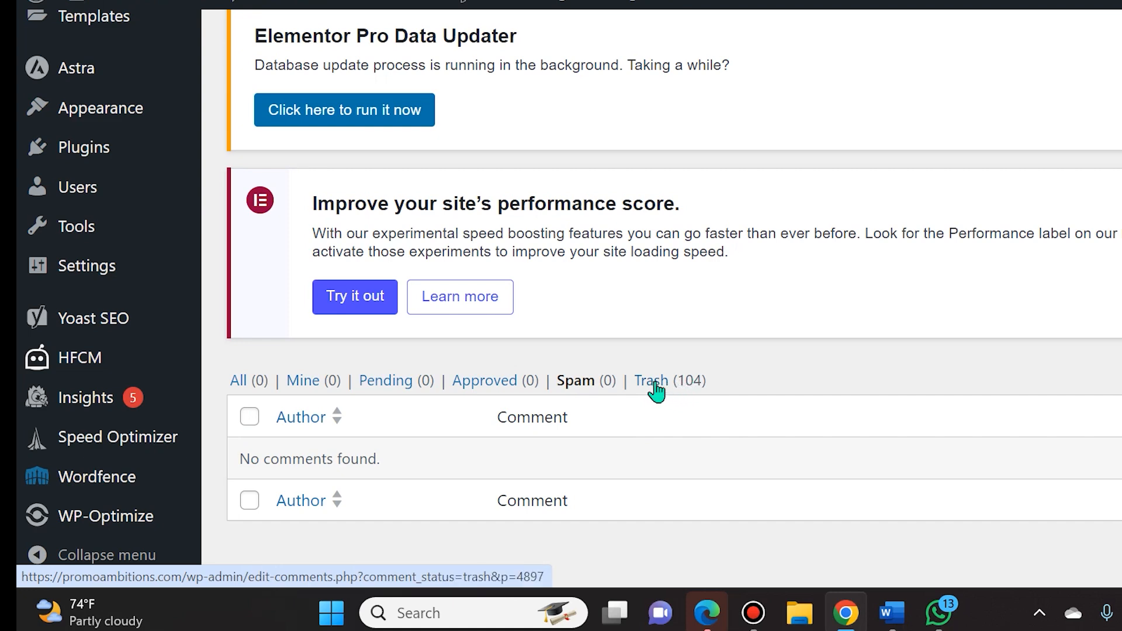
# Filter to the post's trashed comments and bulk-delete them all permanently, emptying Trash.
pyautogui.click(657, 385)
pyautogui.scroll(-5, 385, 402)
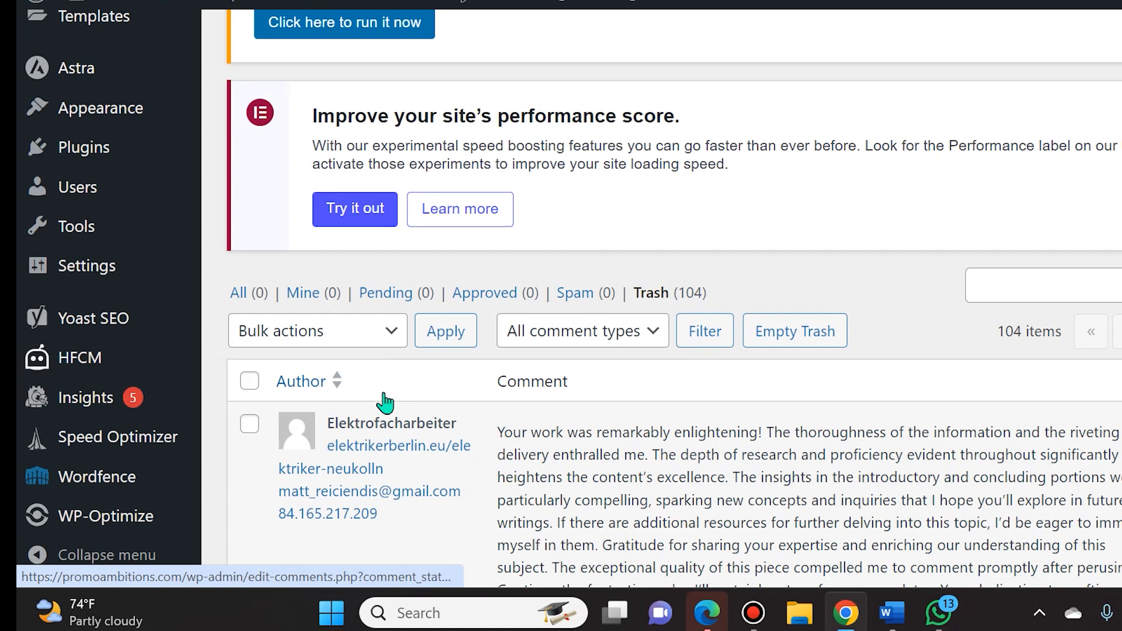
pyautogui.scroll(-3, 385, 403)
pyautogui.click(250, 171)
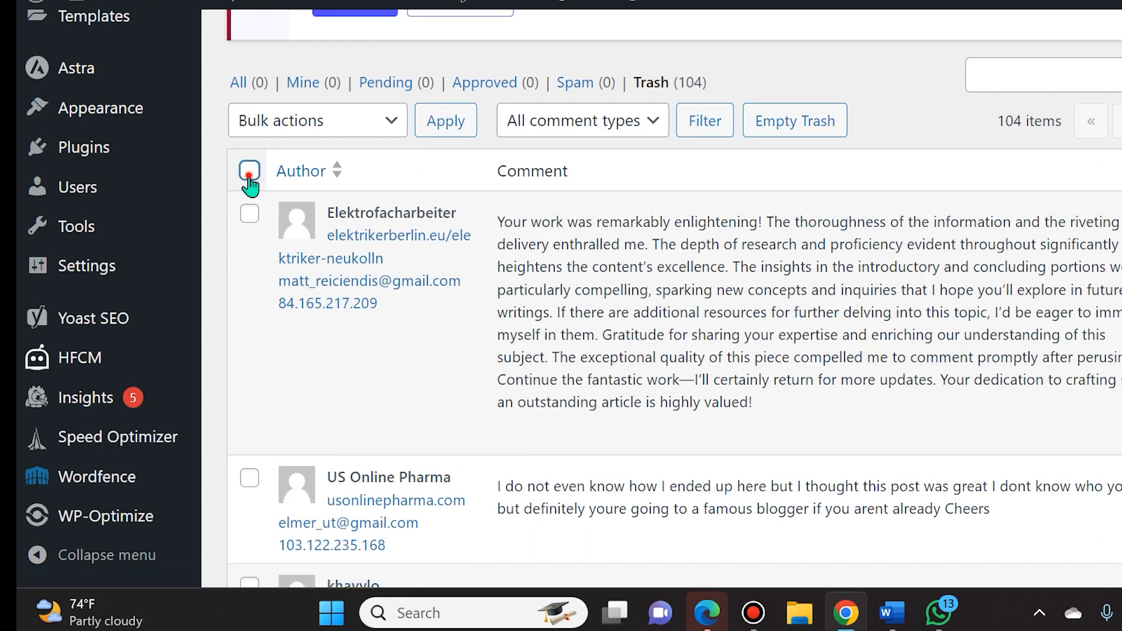
pyautogui.click(360, 121)
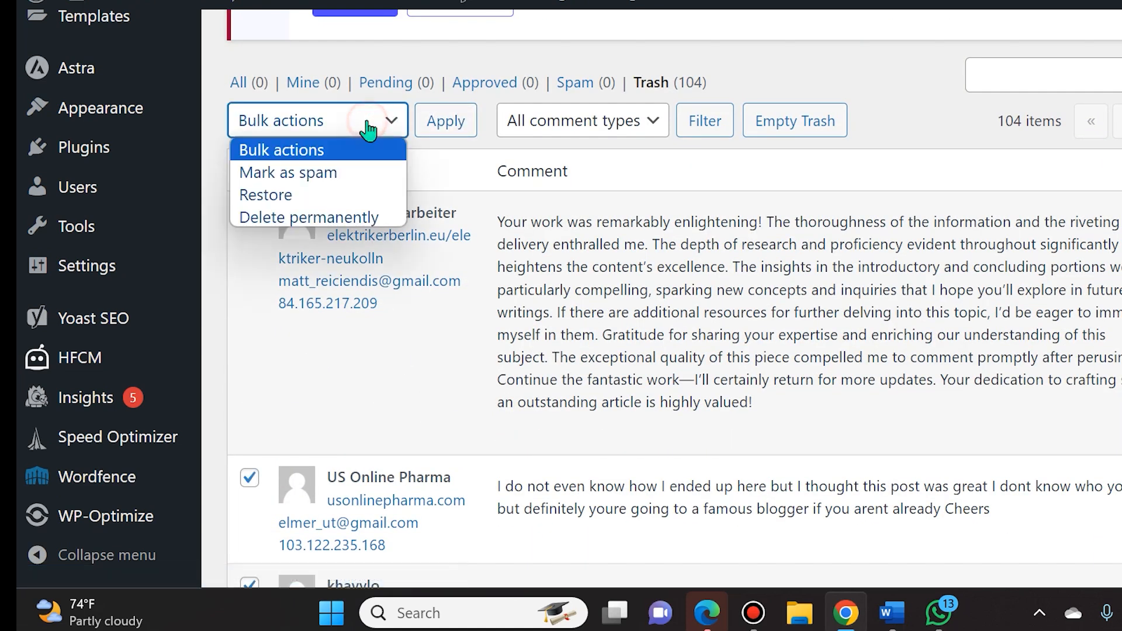
pyautogui.click(308, 216)
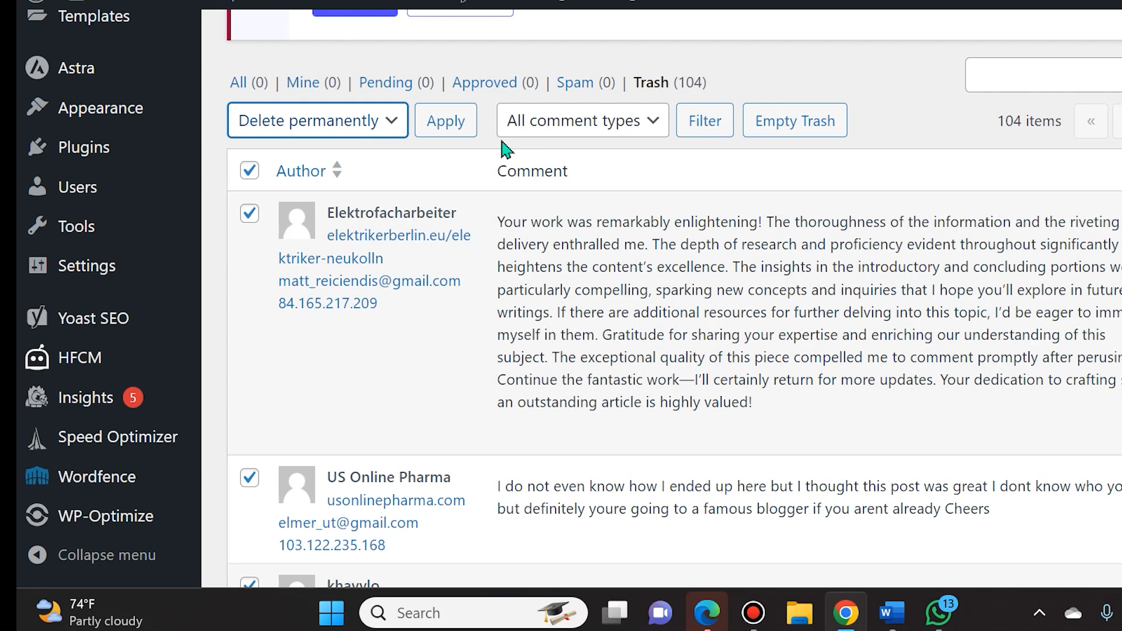
pyautogui.click(449, 123)
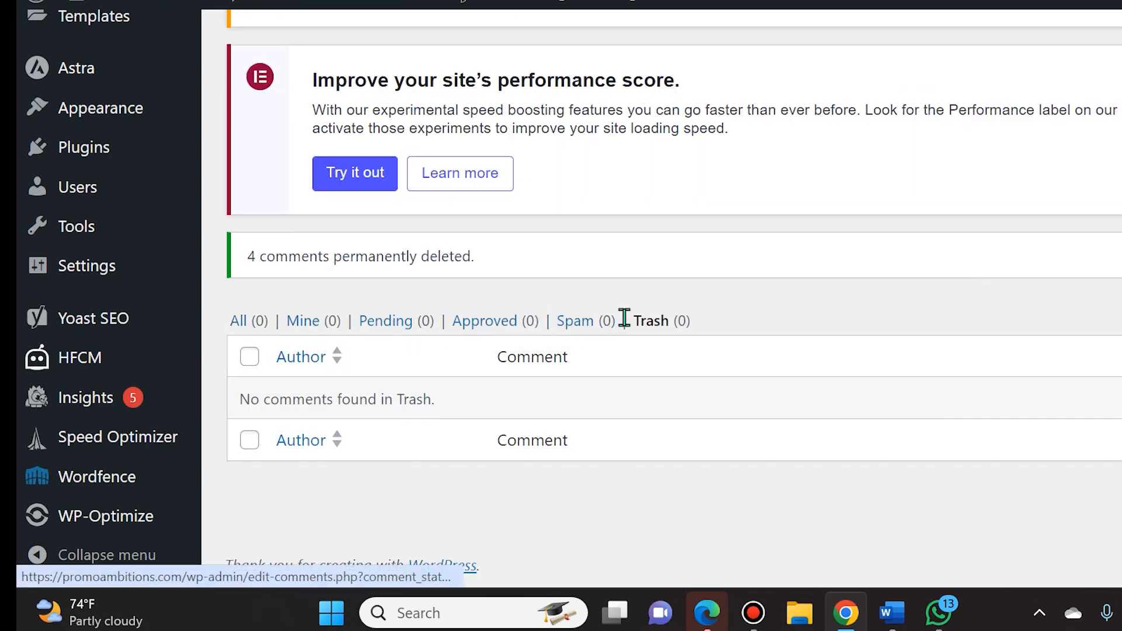
pyautogui.scroll(5, 62, 302)
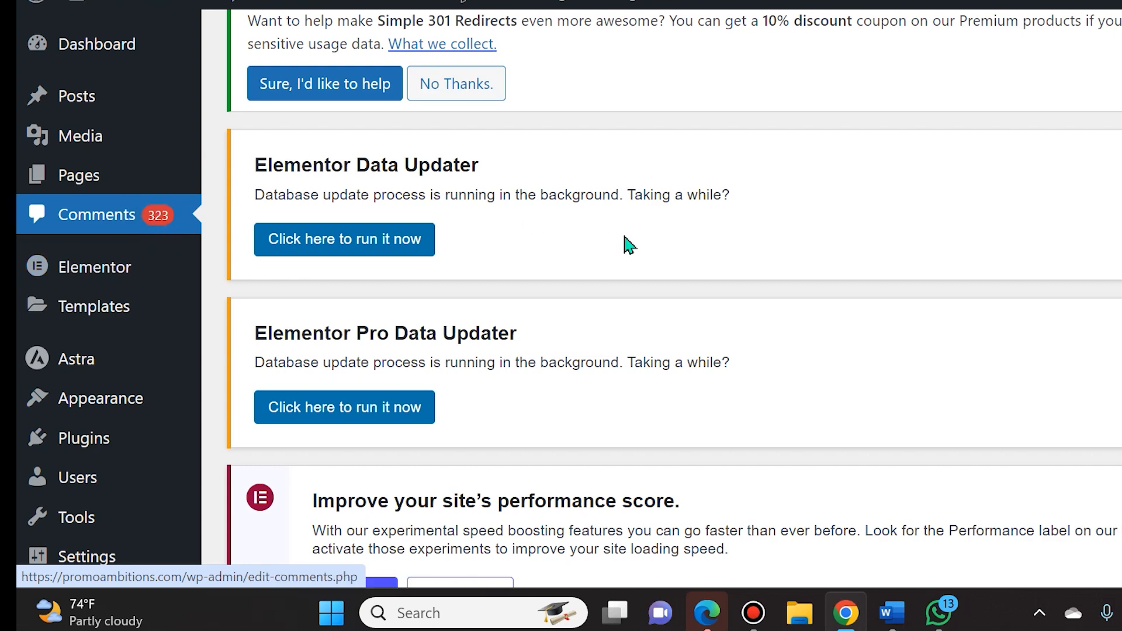
pyautogui.scroll(-3, 628, 245)
pyautogui.scroll(3, 527, 324)
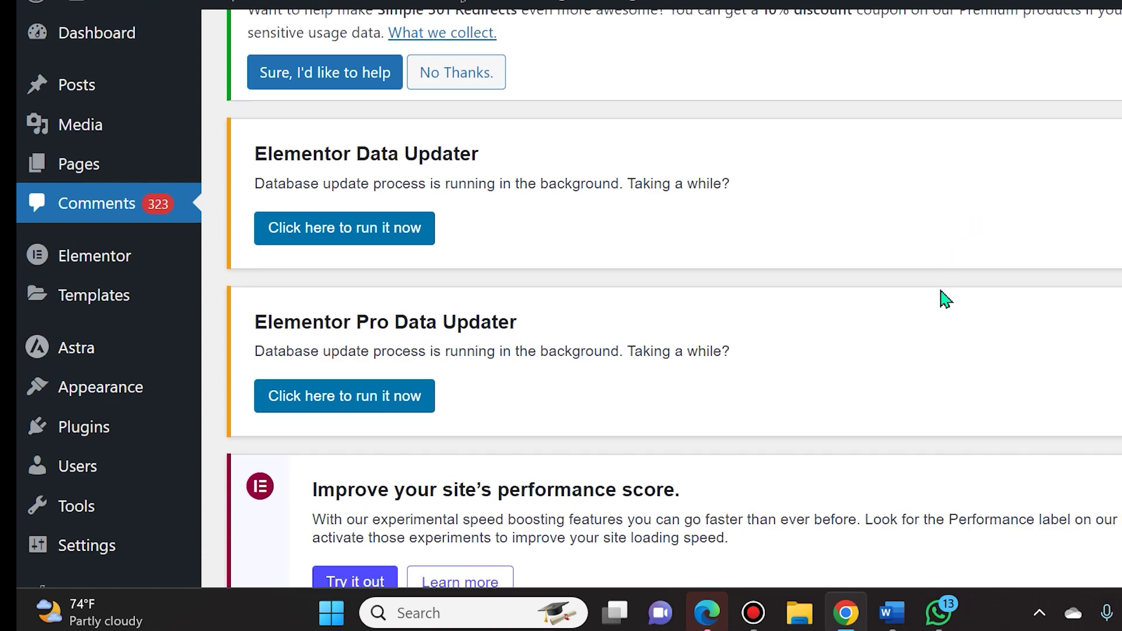
pyautogui.scroll(-5, 946, 299)
# Switch to the public promoambitions.com site and head to its Artificial Intelligence services page.
pyautogui.hotkey('alt', 'Tab')
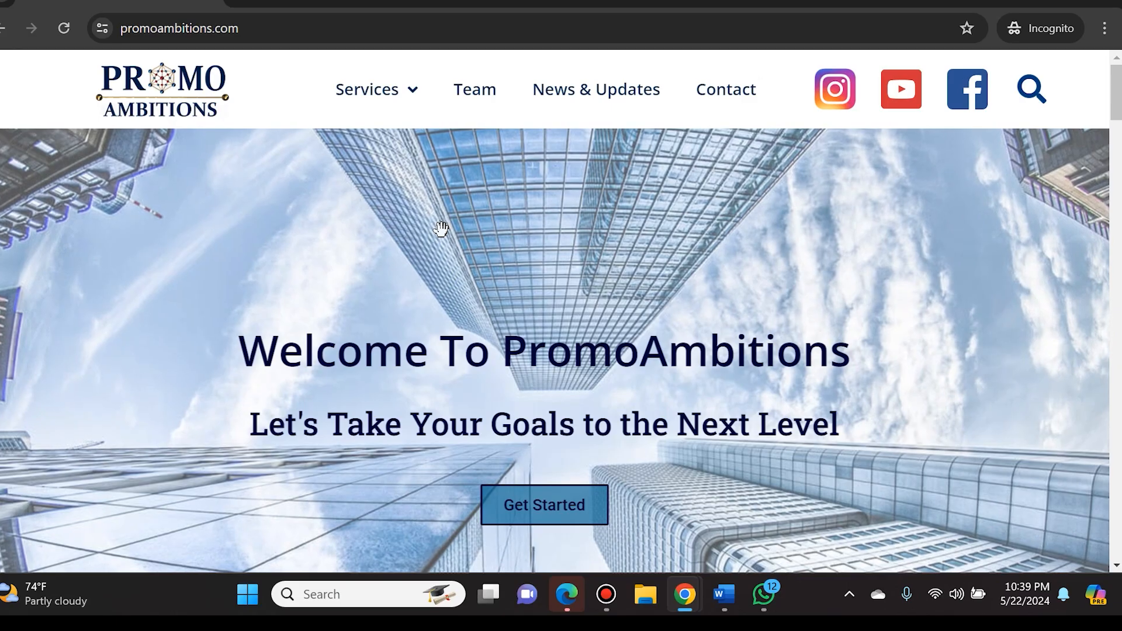
pyautogui.scroll(-2, 557, 201)
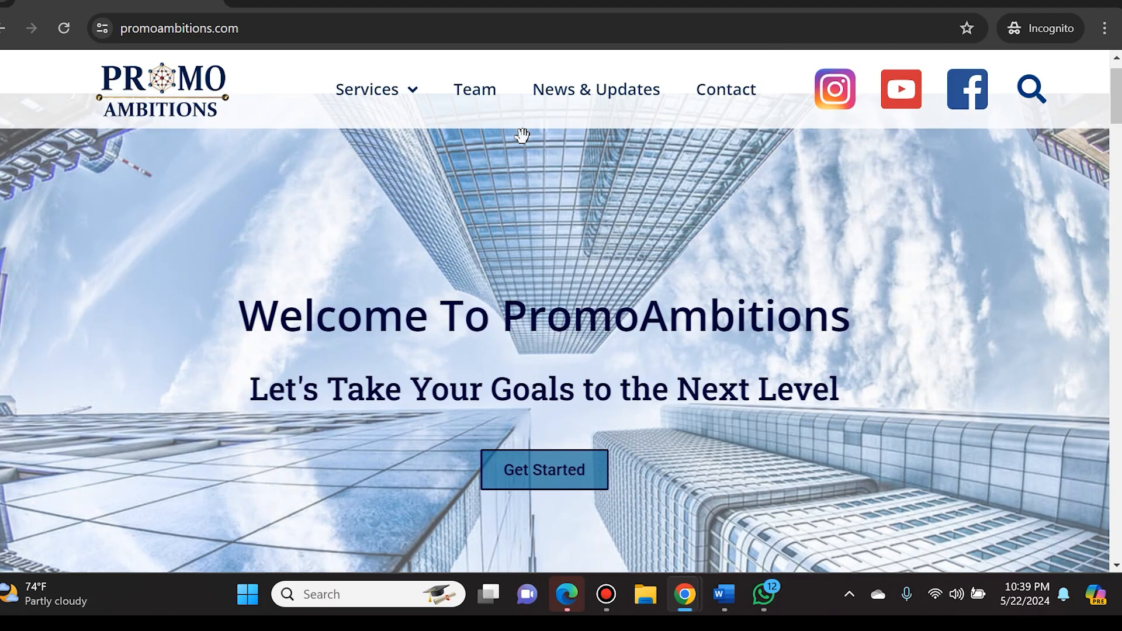
pyautogui.scroll(-2, 556, 201)
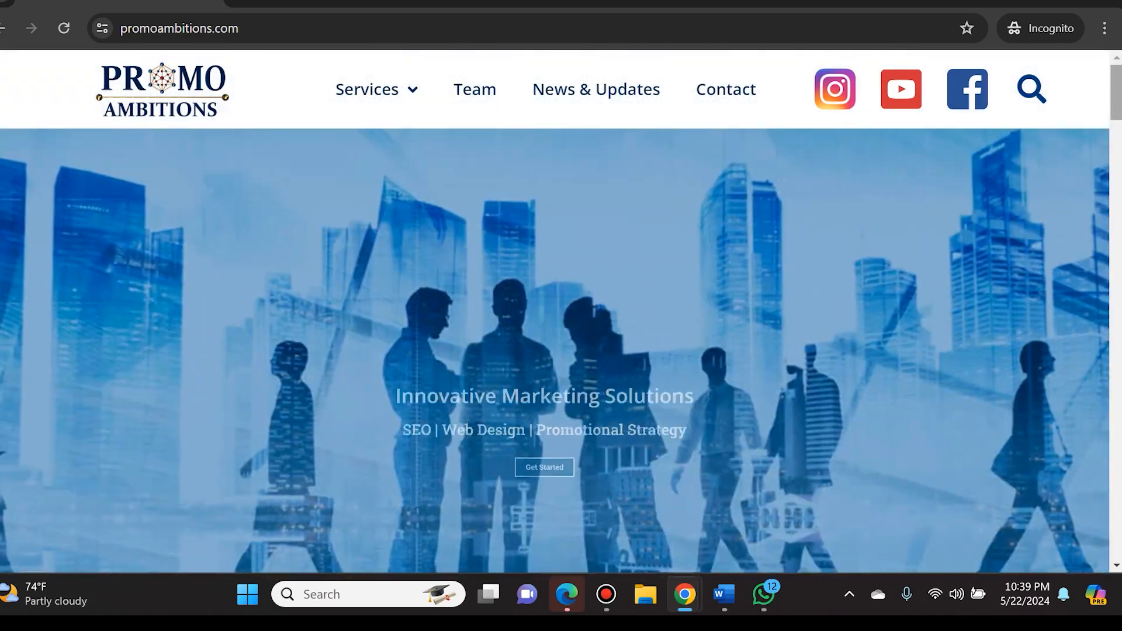
pyautogui.scroll(-5, 555, 200)
pyautogui.moveTo(1118, 149)
pyautogui.mouseDown()
pyautogui.moveTo(1117, 522)
pyautogui.moveTo(1118, 513)
pyautogui.mouseUp()
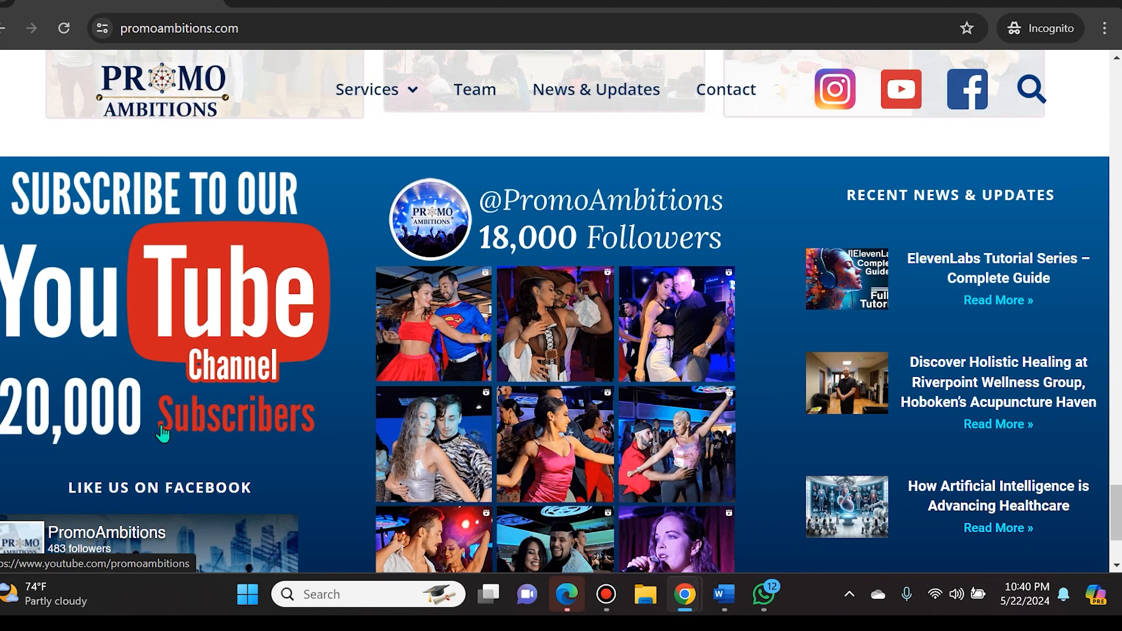
pyautogui.scroll(8, 394, 412)
pyautogui.scroll(8, 395, 412)
pyautogui.scroll(8, 438, 412)
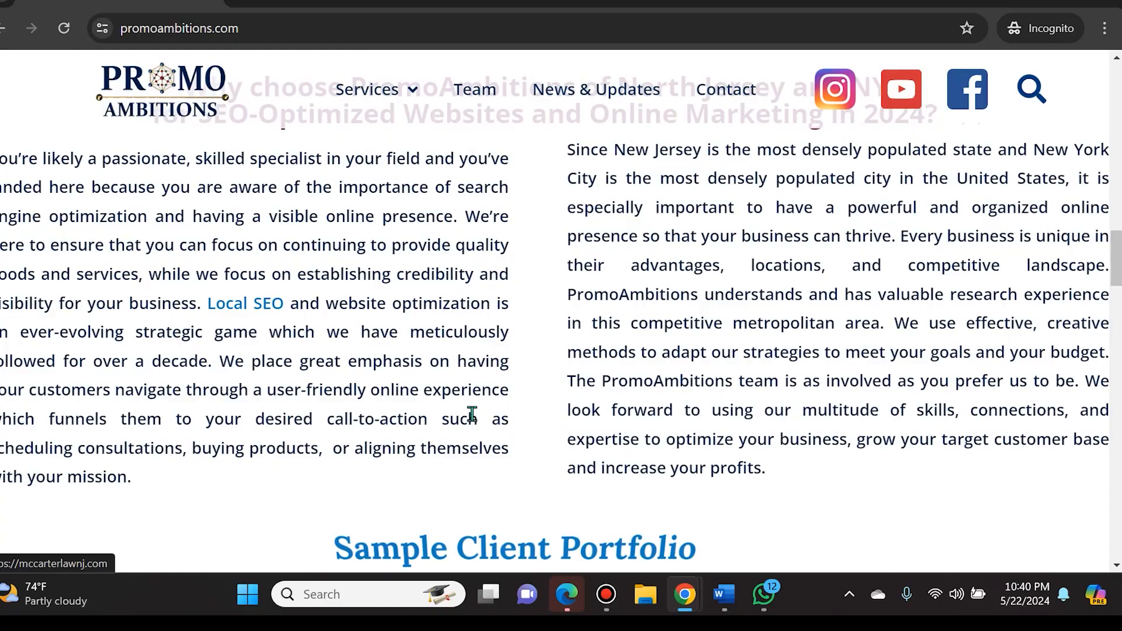
pyautogui.scroll(6, 472, 414)
pyautogui.scroll(-7, 472, 414)
pyautogui.scroll(2, 472, 415)
pyautogui.scroll(6, 469, 414)
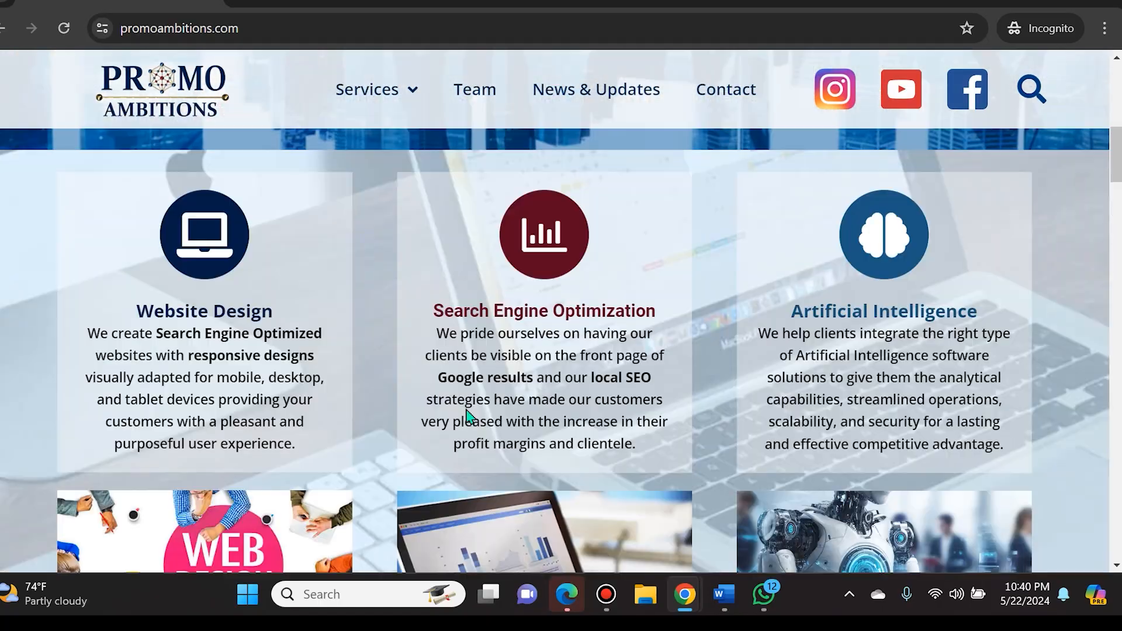
pyautogui.scroll(8, 469, 414)
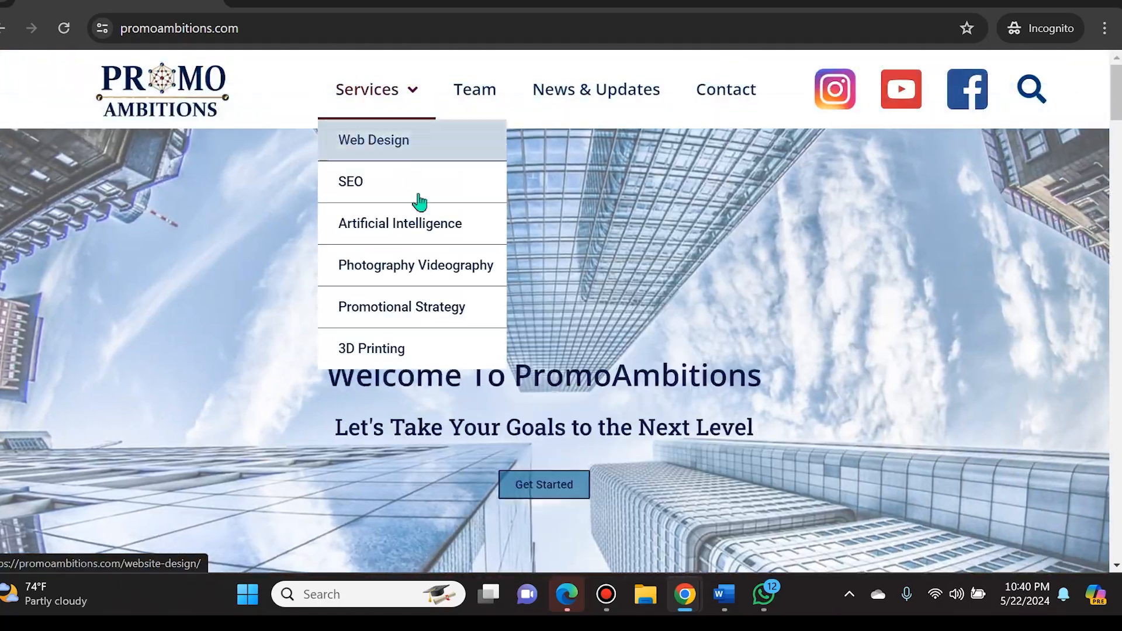
pyautogui.click(419, 223)
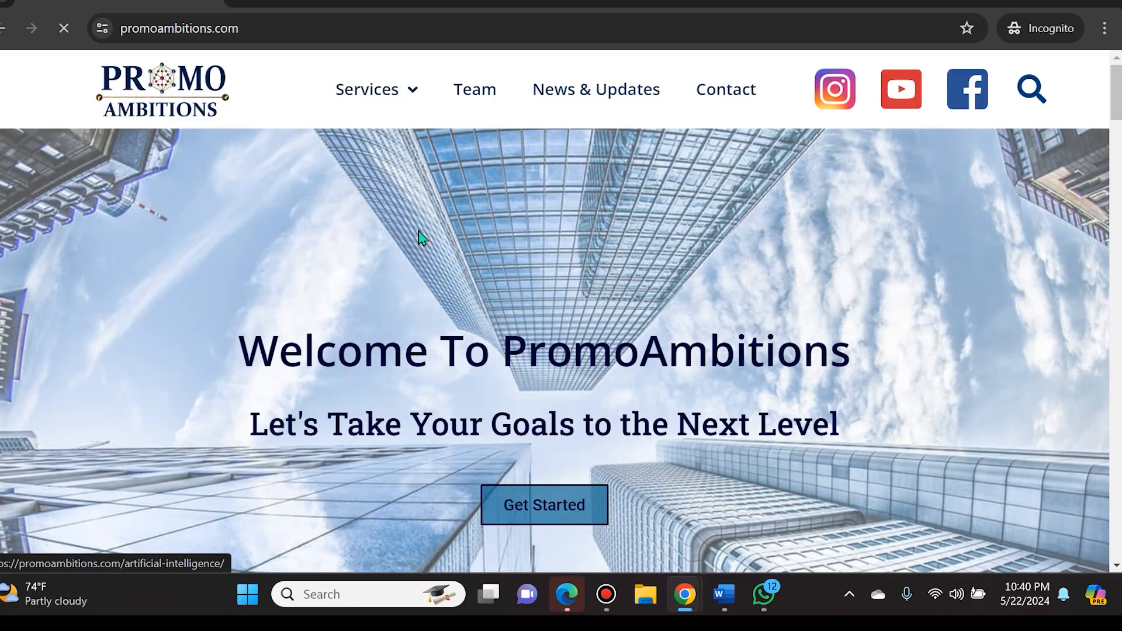